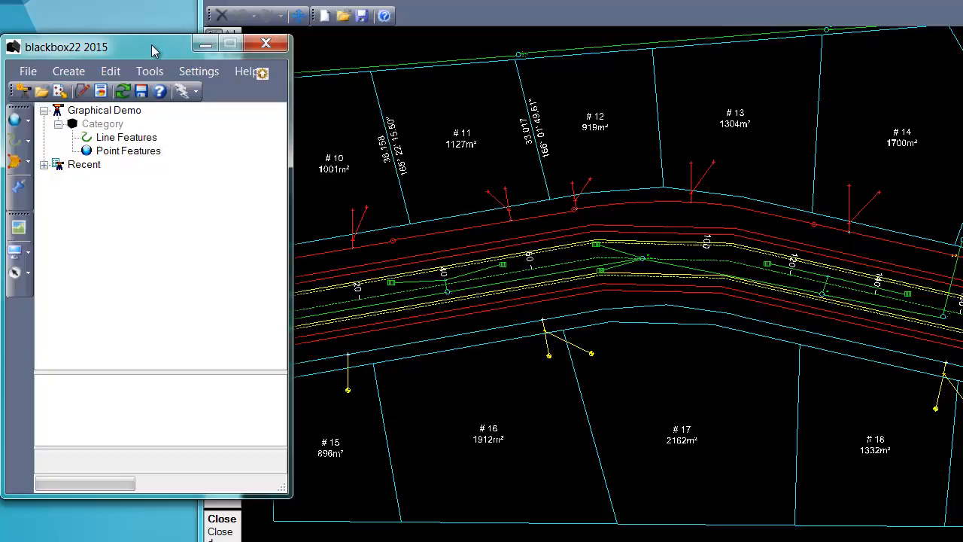
Step: Open the layer mapping editor and hide the mapped entities to check which linework in the drawing is still unmapped
left_click(149, 70)
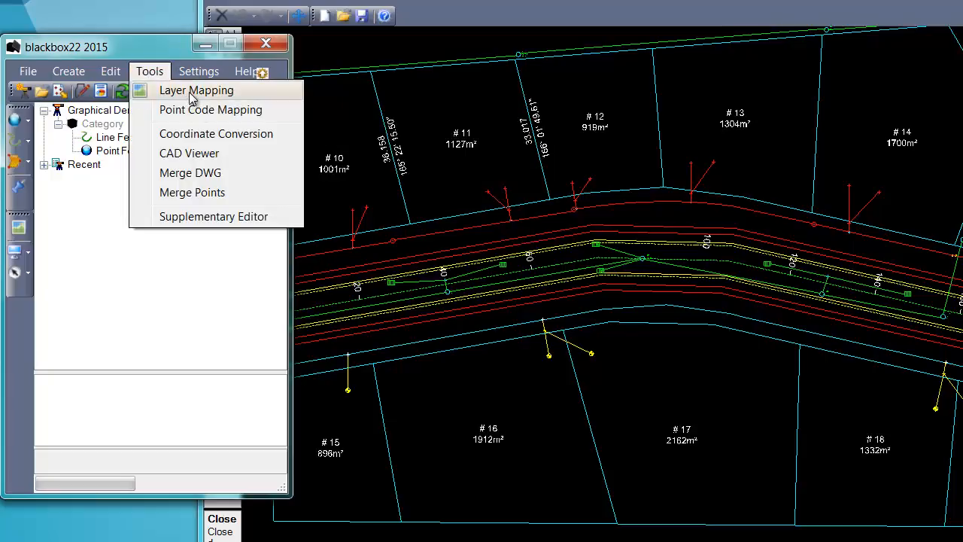
left_click(192, 91)
left_click_drag(156, 3, 446, 49)
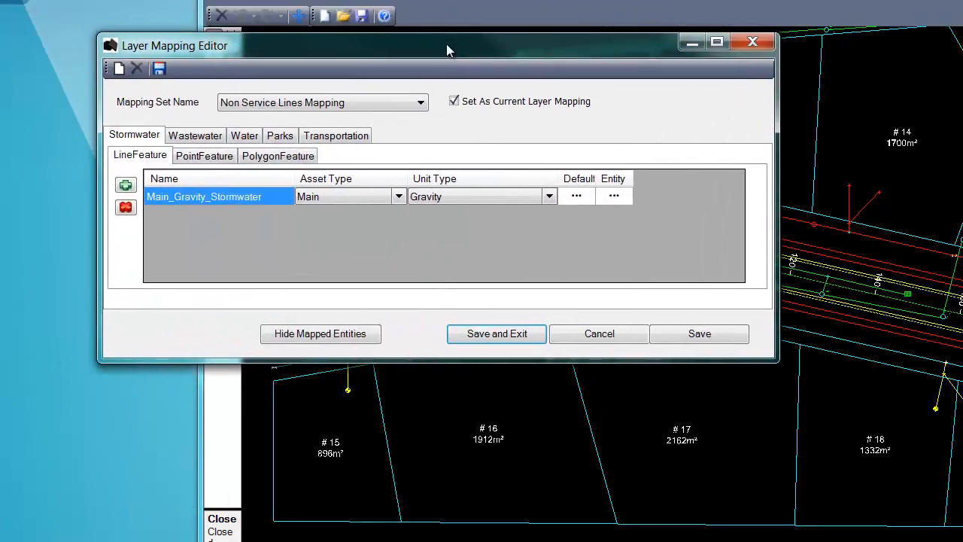
left_click(316, 335)
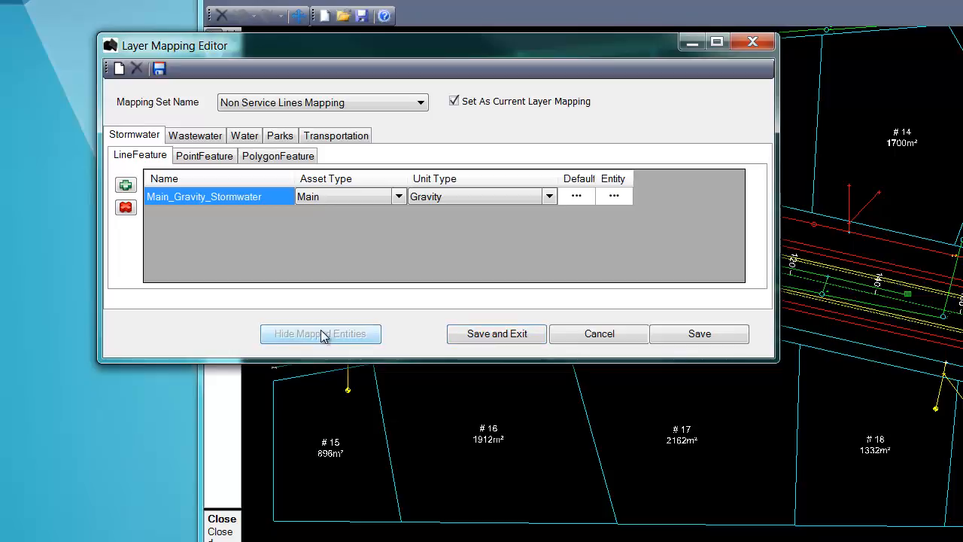
left_click(457, 3)
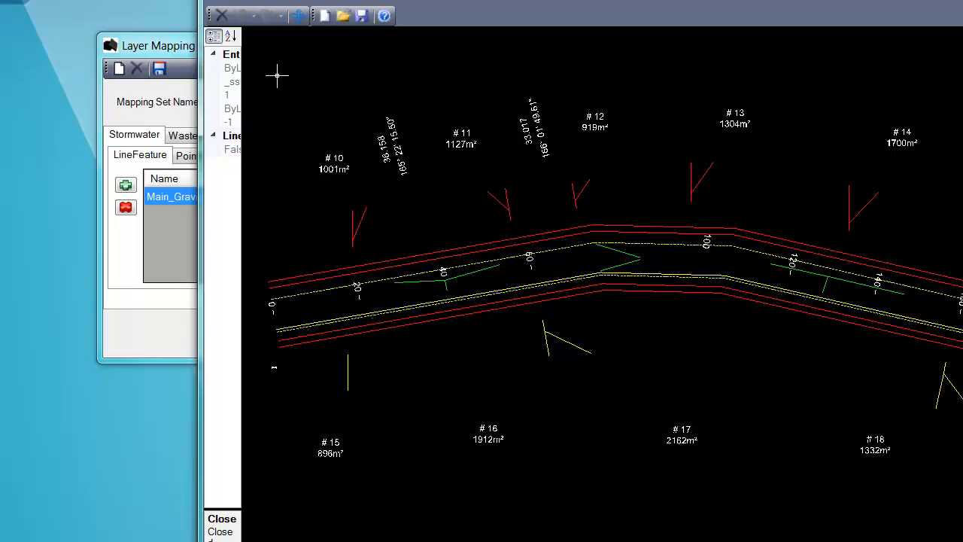
Step: Cancel out of the layer mapping editor without saving the drawing
left_click(160, 51)
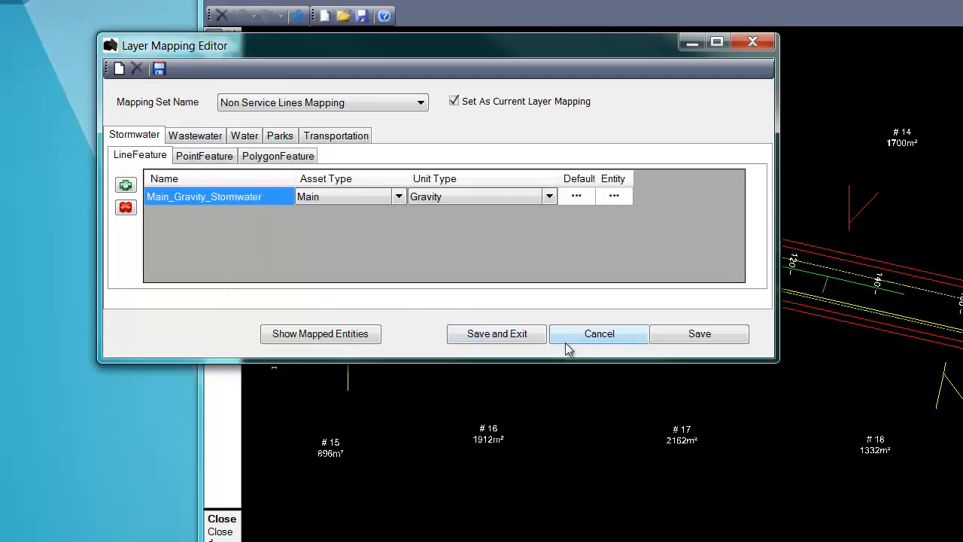
left_click(606, 336)
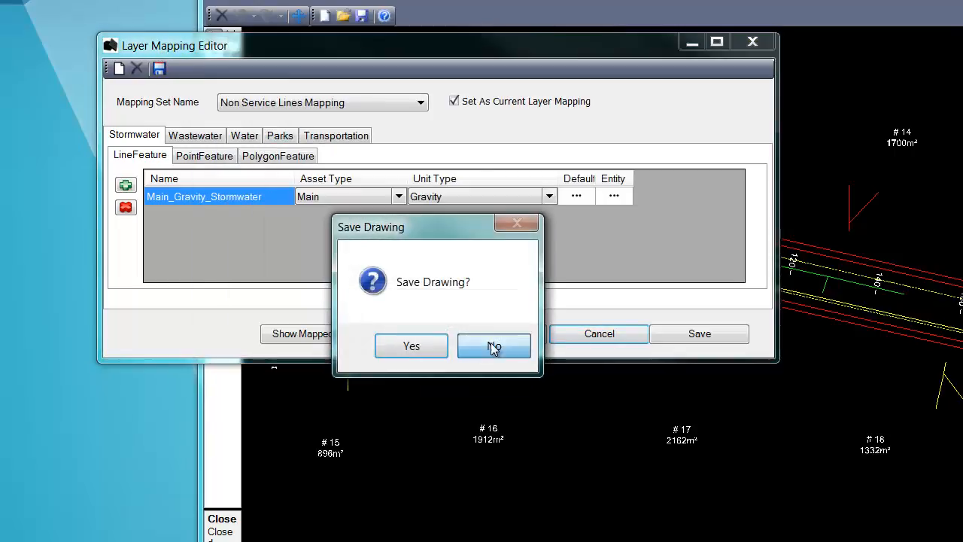
left_click(497, 348)
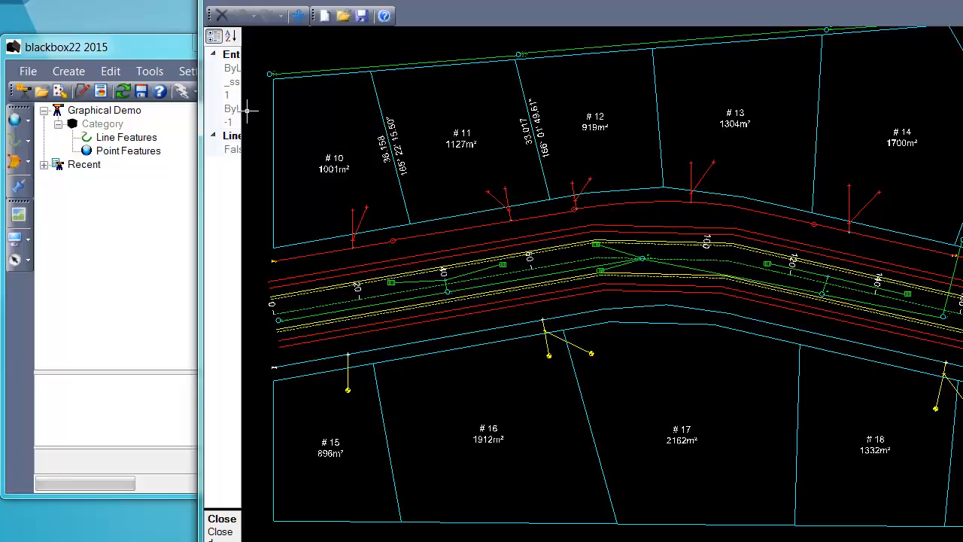
Step: Import the entire Presentation - Training Disconnected Example drawing using the Non Service Lines Mapping layer mapping
left_click(167, 148)
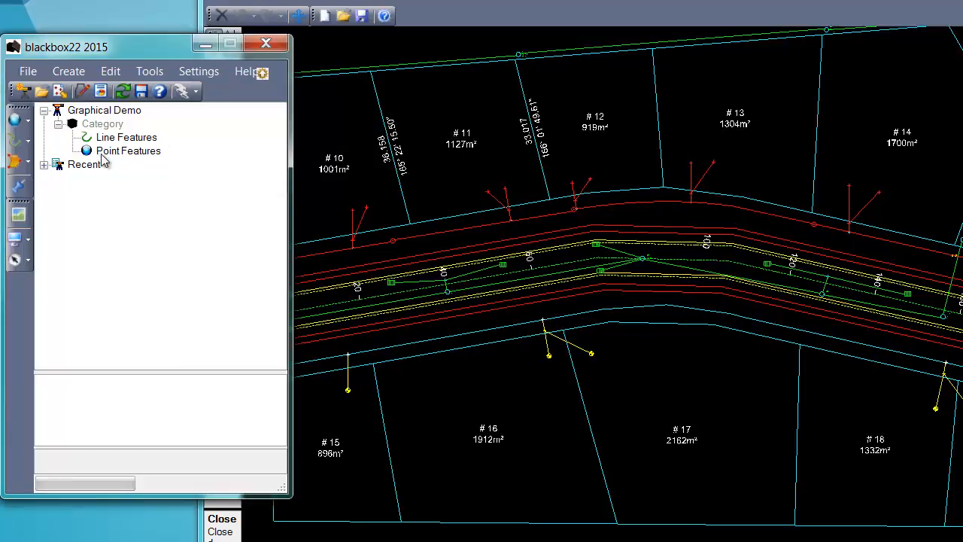
left_click(19, 216)
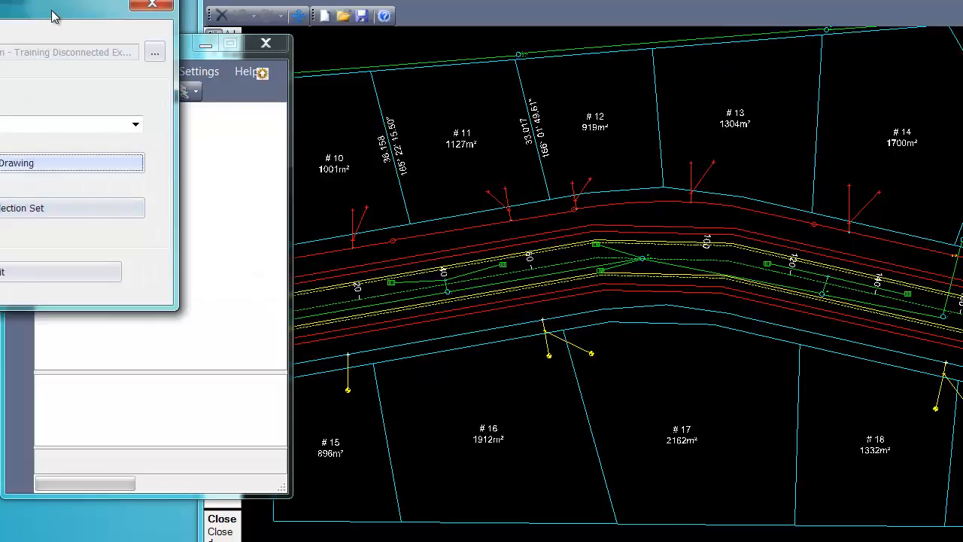
left_click_drag(54, 18, 301, 59)
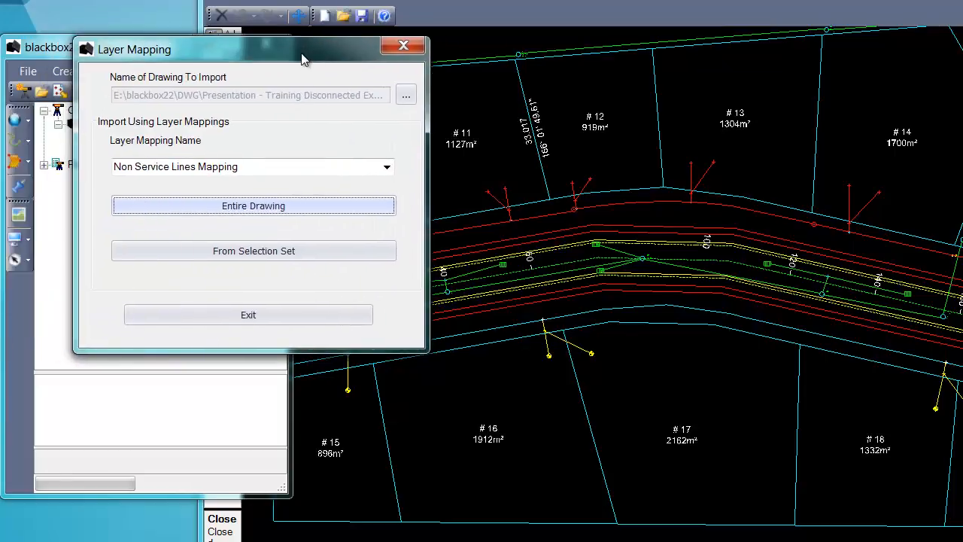
left_click(252, 212)
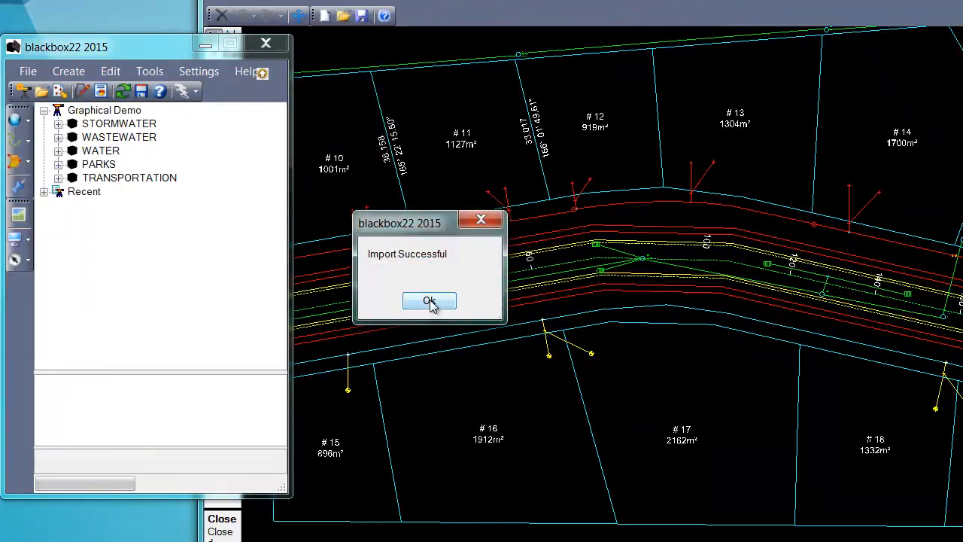
left_click(432, 302)
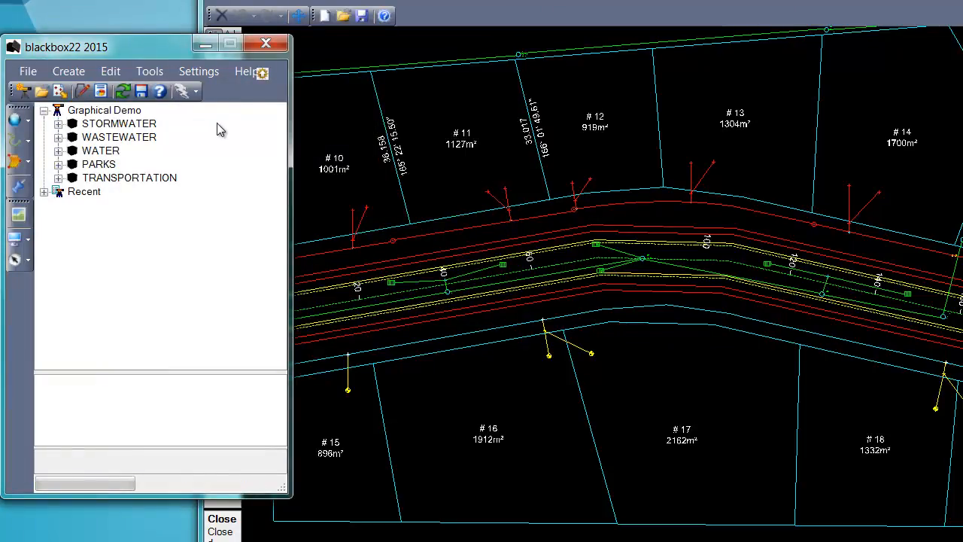
Step: Switch to the empty Drawing1.dwg and generate all the imported asset features in it
left_click(347, 2)
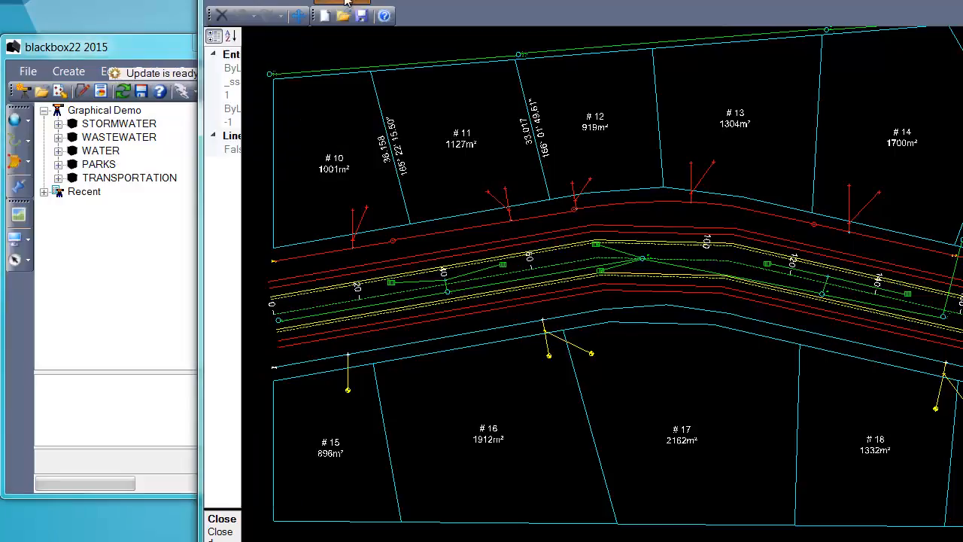
left_click(346, 2)
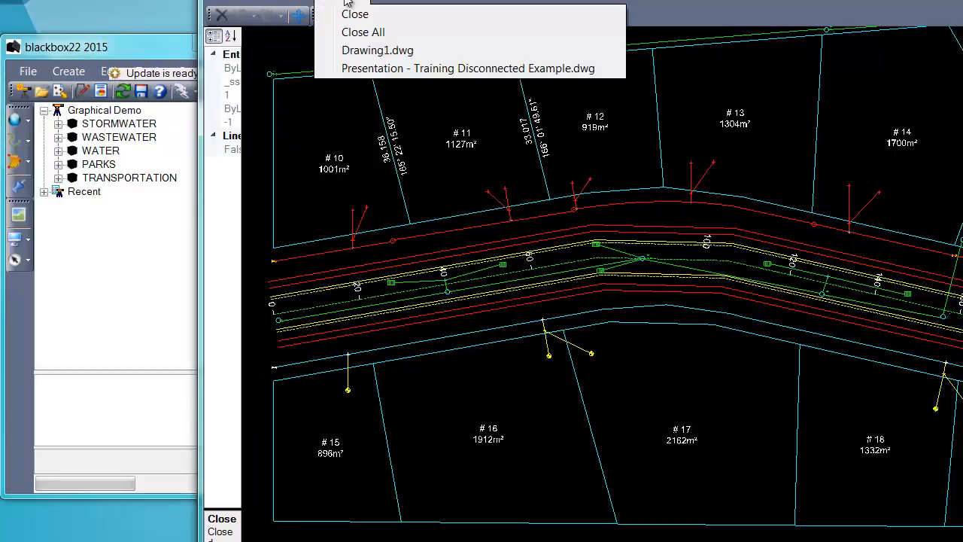
left_click(362, 53)
left_click(133, 46)
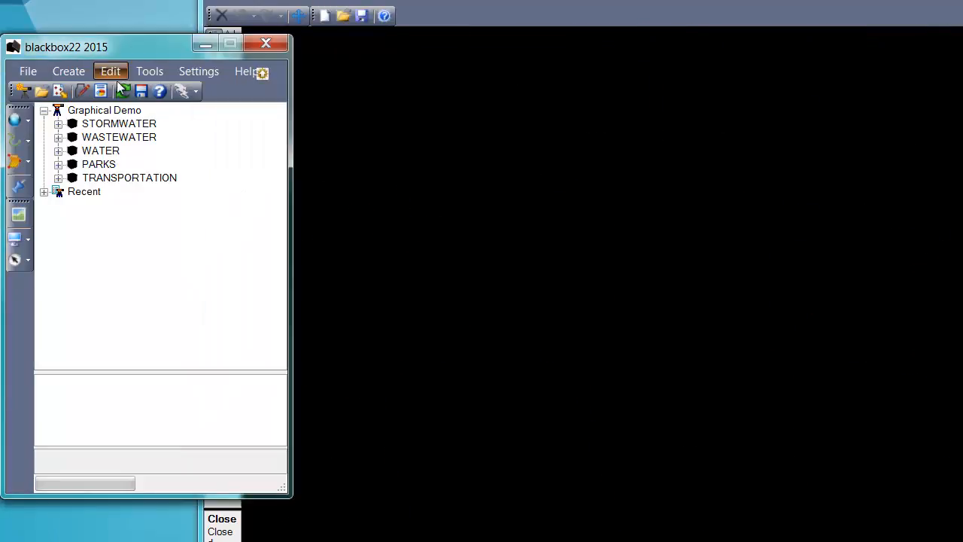
left_click(82, 92)
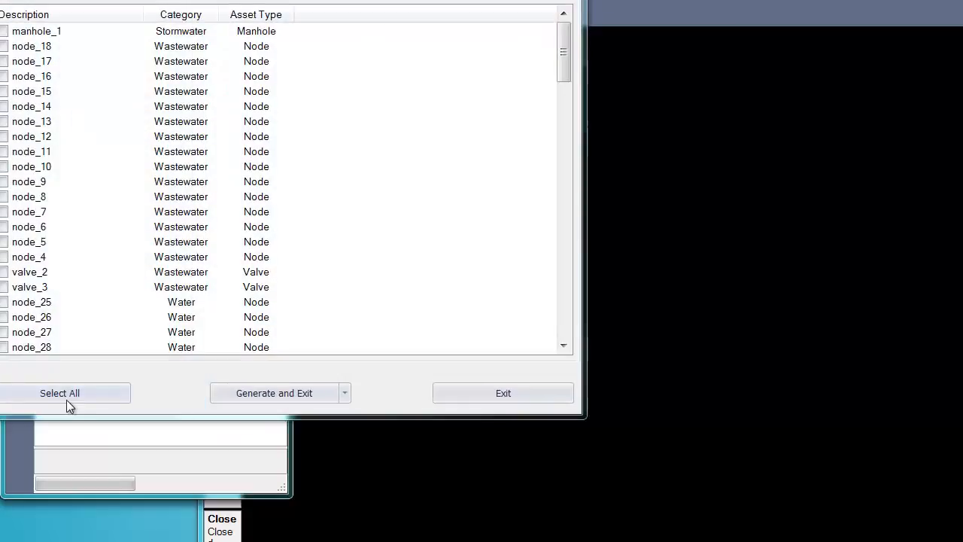
left_click(307, 388)
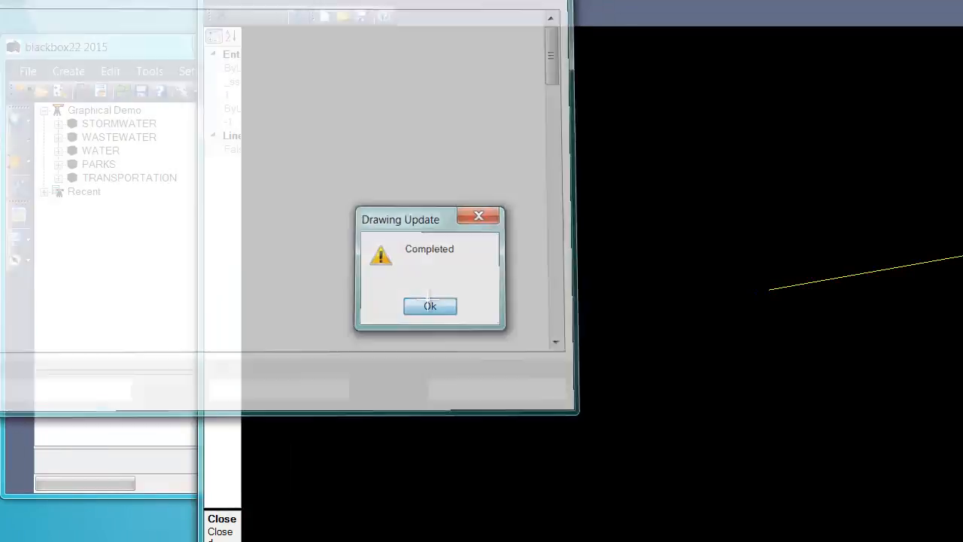
left_click(429, 305)
Step: Examine the generated mains, manholes, nodes and parcel lines along the road in Drawing1.dwg
scroll(460, 295, "down", 5)
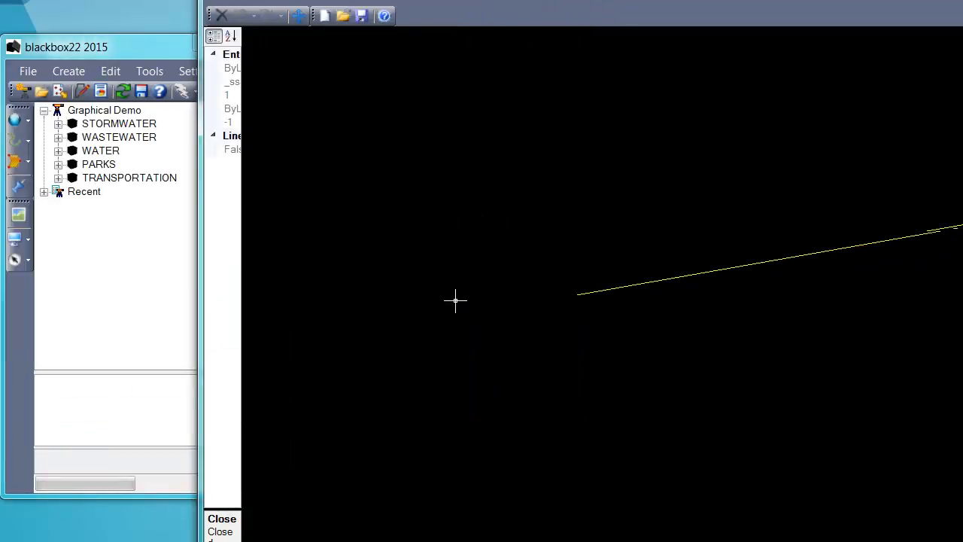
scroll(407, 323, "down", 5)
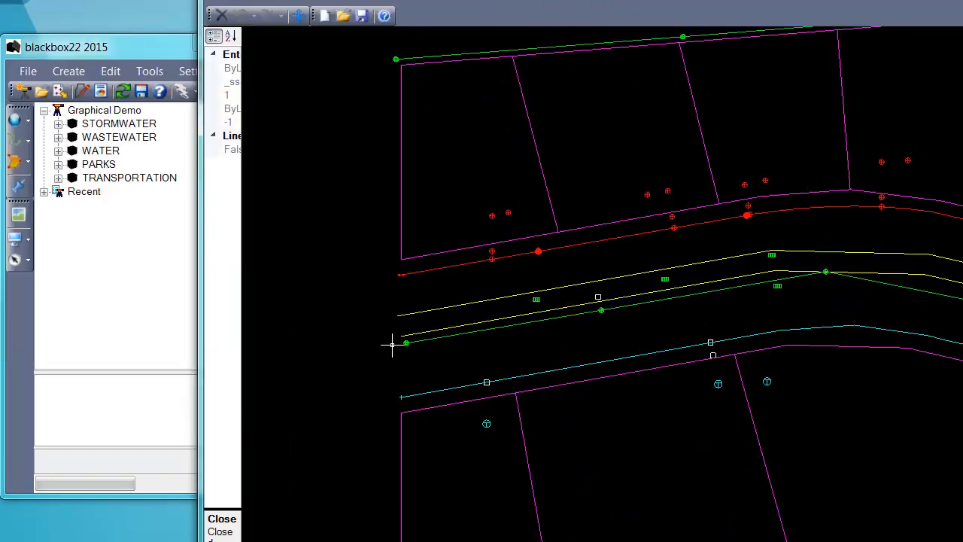
scroll(588, 328, "up", 2)
left_click_drag(588, 328, 486, 338)
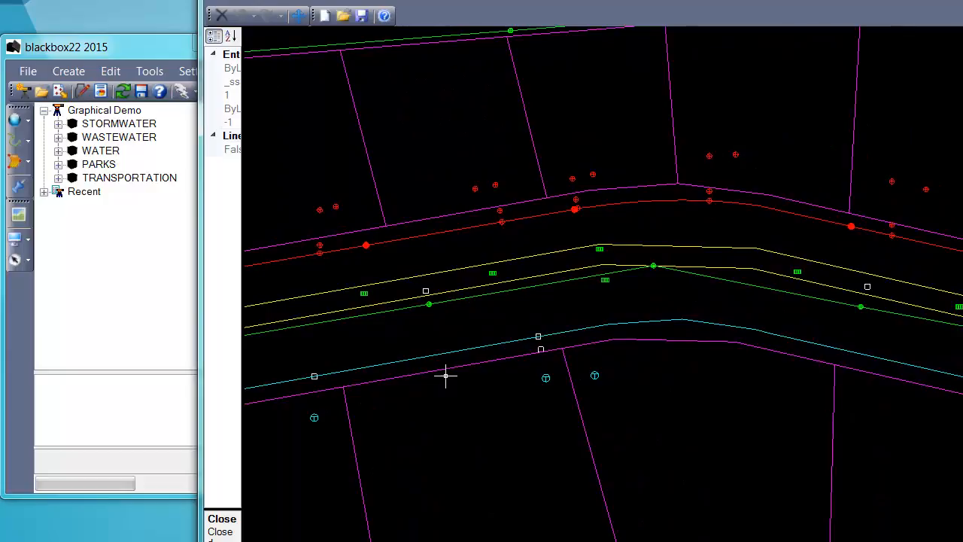
scroll(365, 296, "up", 2)
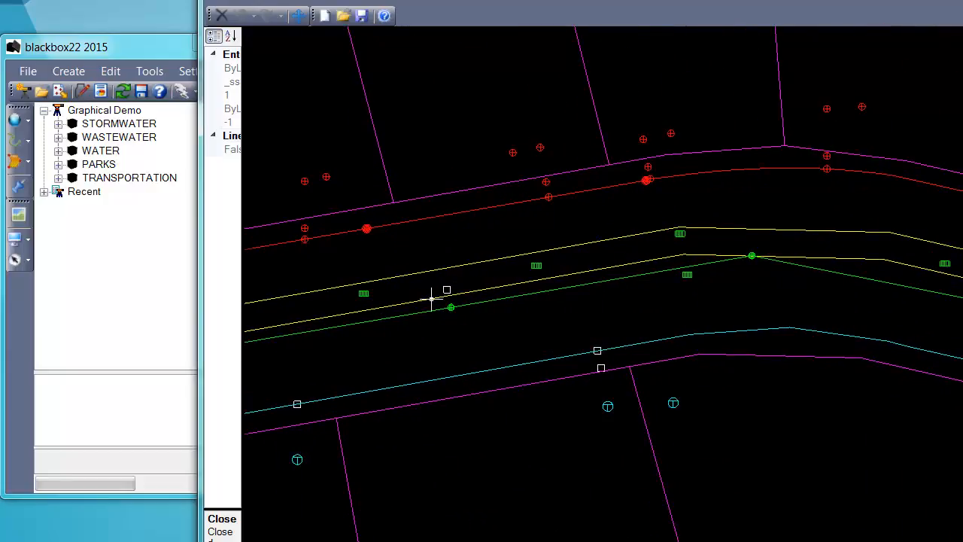
scroll(432, 299, "up", 2)
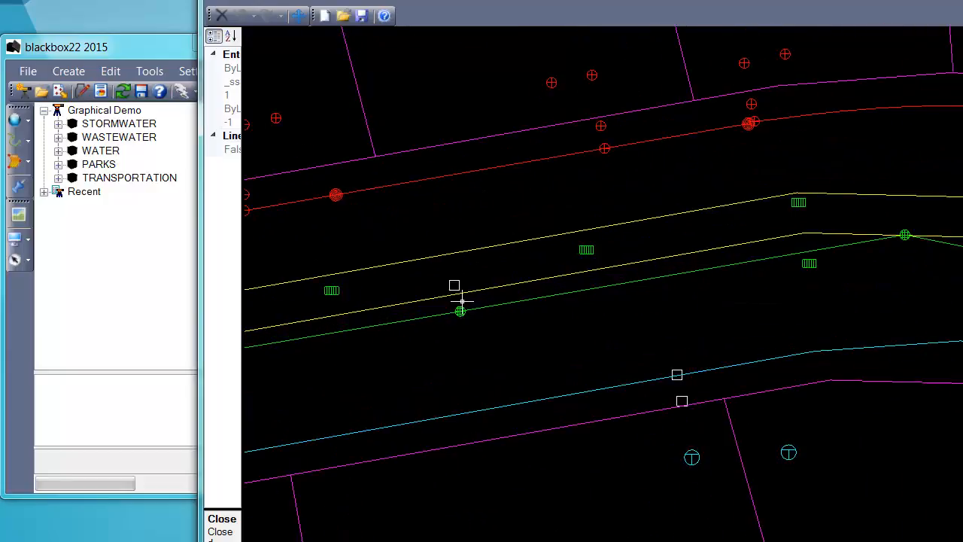
scroll(461, 301, "down", 1)
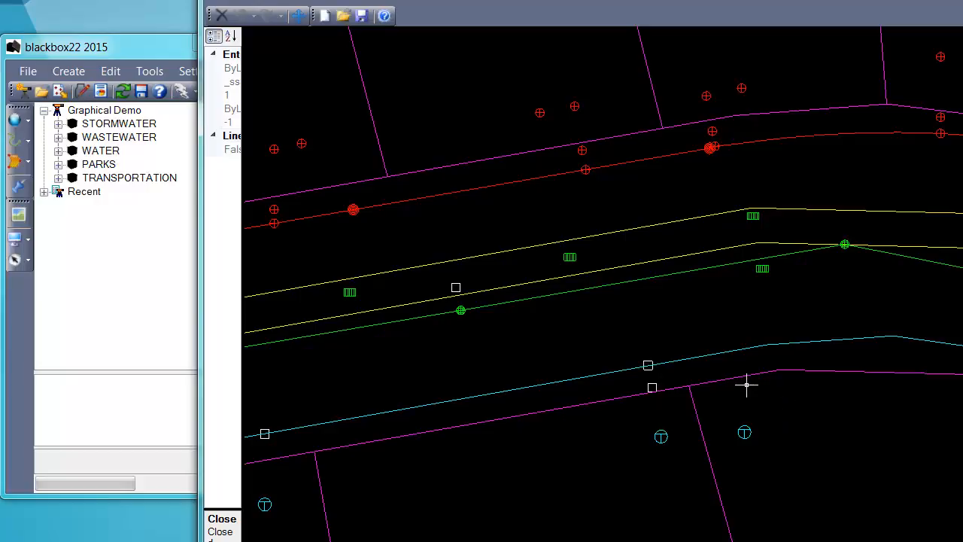
Step: Return to Presentation - Training Disconnected Example.dwg and bring the lots along the road into view
left_click(341, 0)
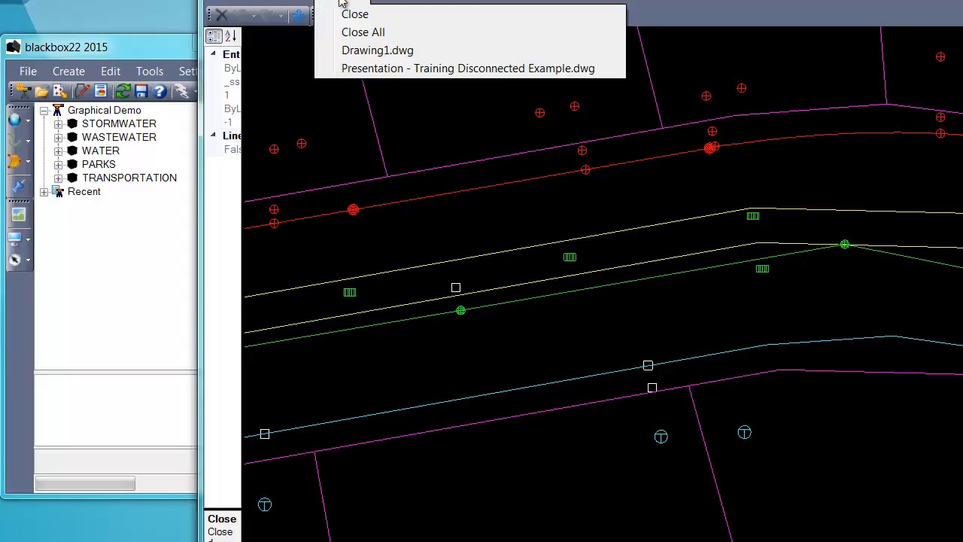
left_click(373, 68)
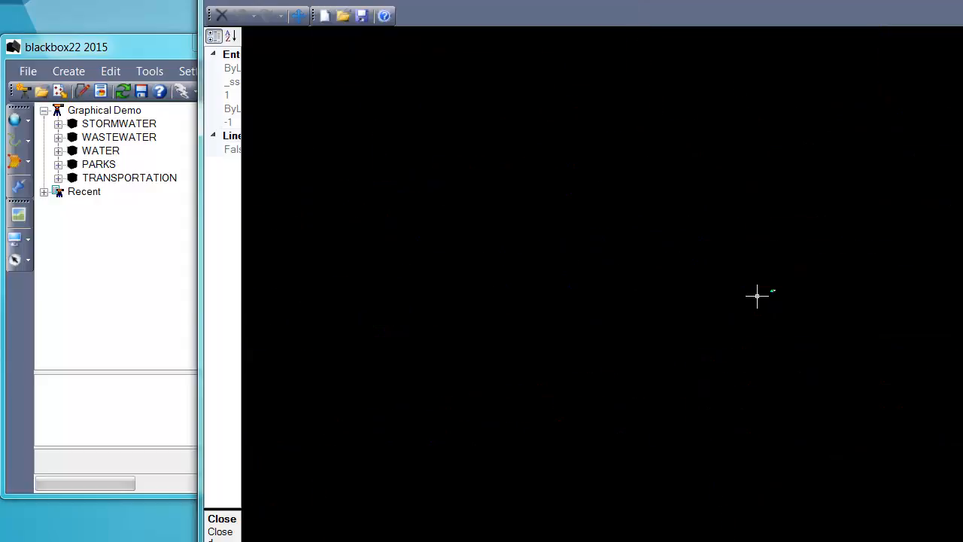
scroll(766, 285, "up", 6)
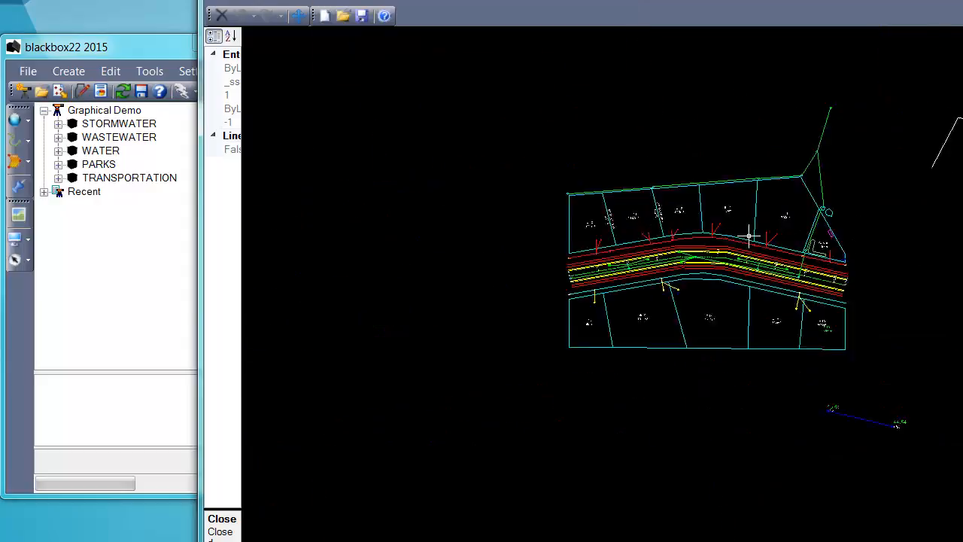
scroll(518, 320, "down", 1)
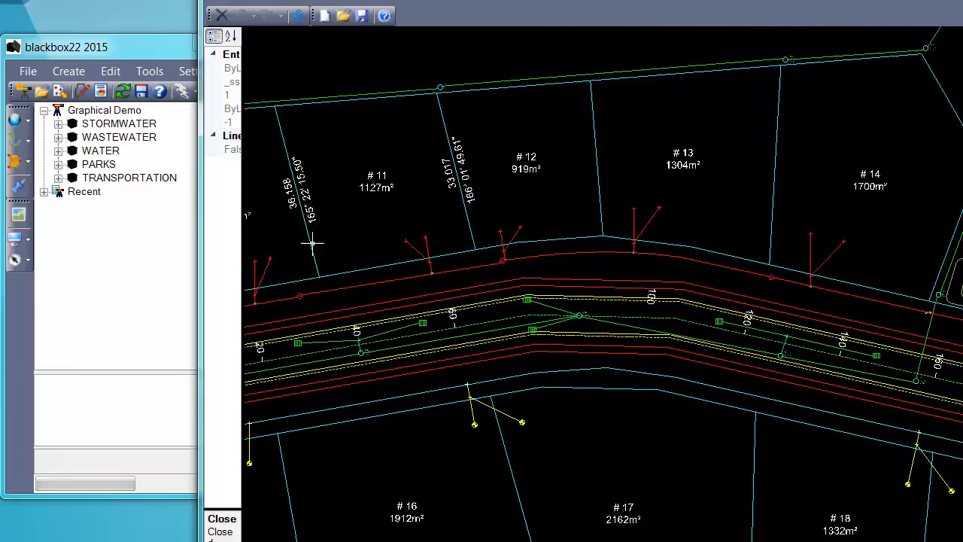
Step: Add a line feature to the STORMWATER category with the asset type Service Line
left_click(135, 157)
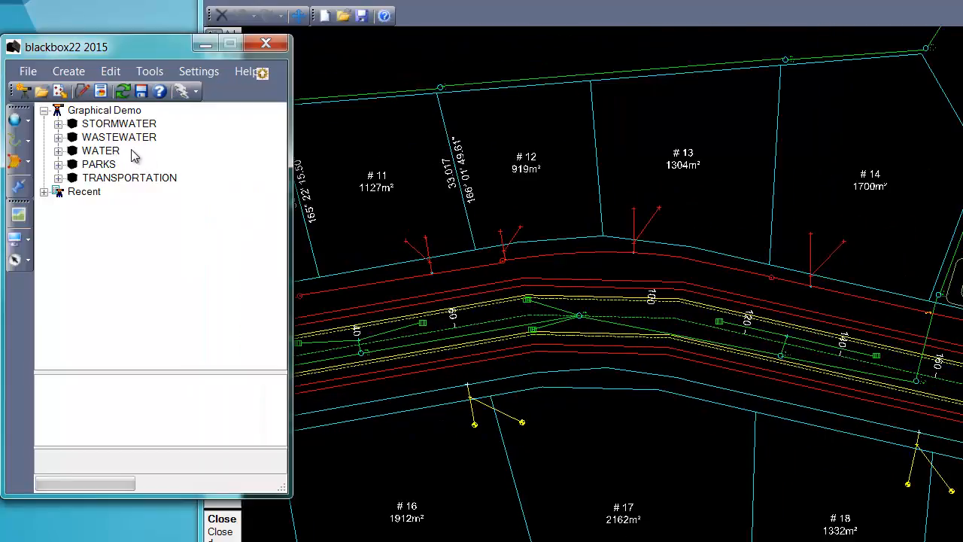
left_click(59, 124)
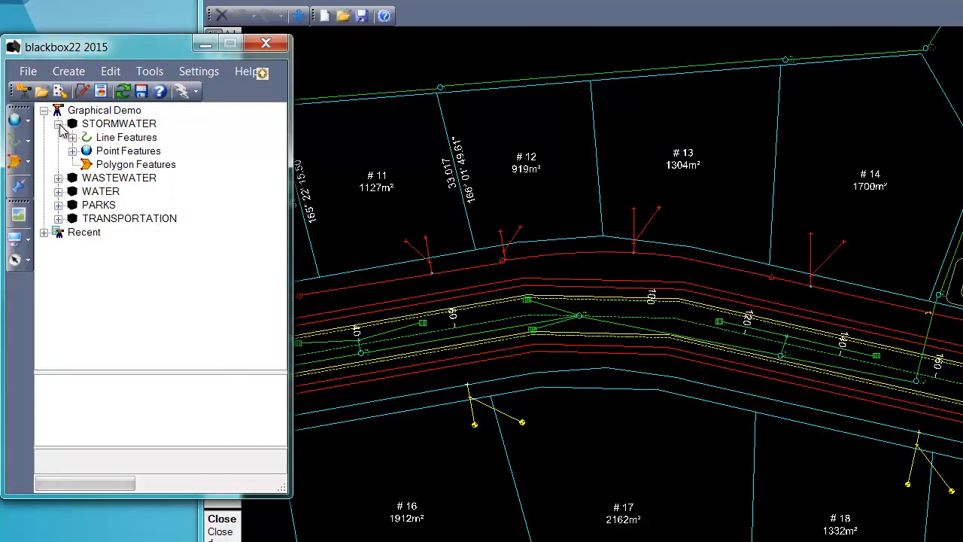
right_click(128, 142)
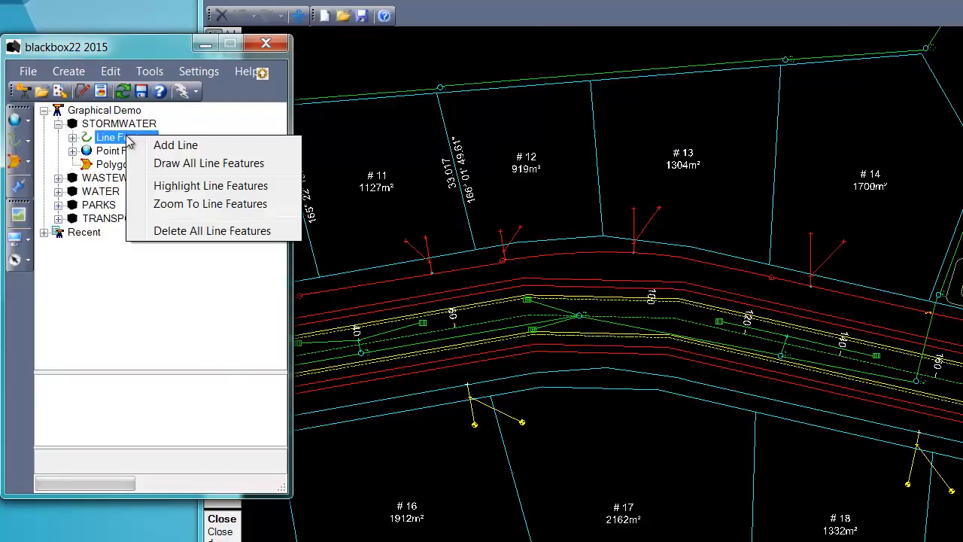
left_click(179, 143)
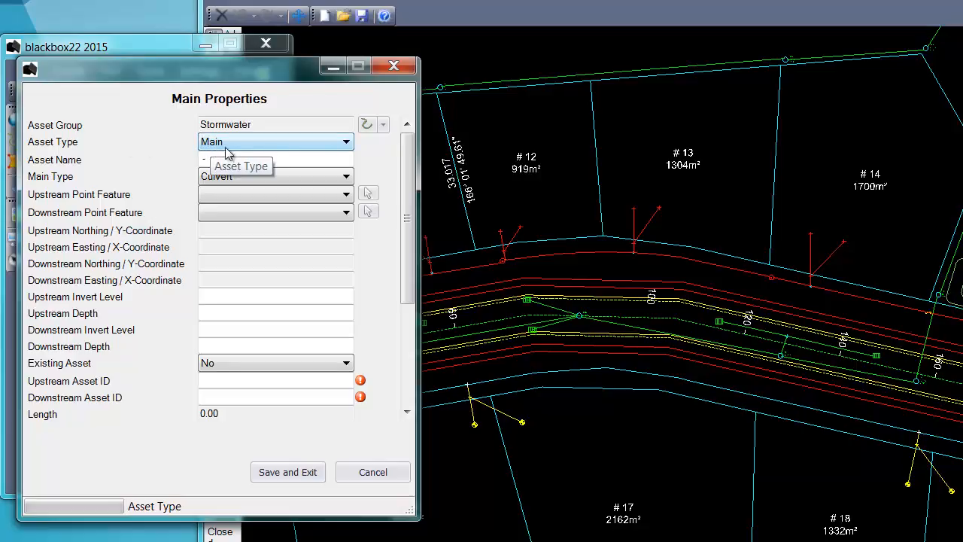
left_click(345, 145)
left_click(275, 183)
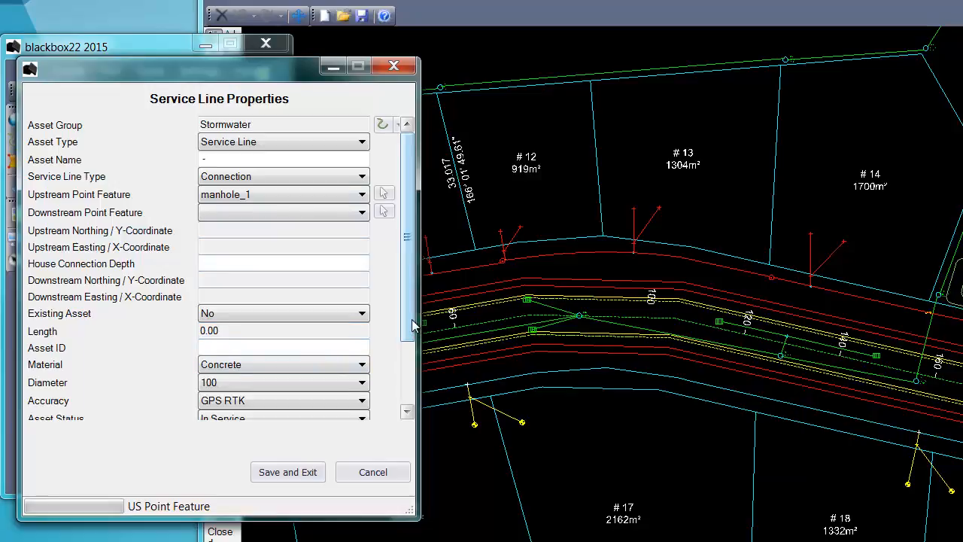
Step: Set the diameter of the new stormwater service line to 150
left_click_drag(411, 322, 399, 359)
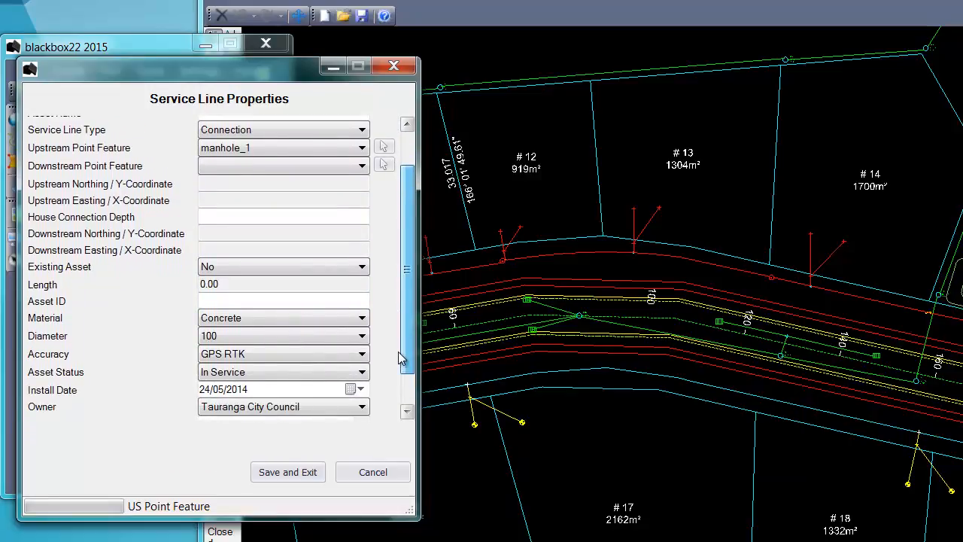
scroll(399, 352, "down", 2)
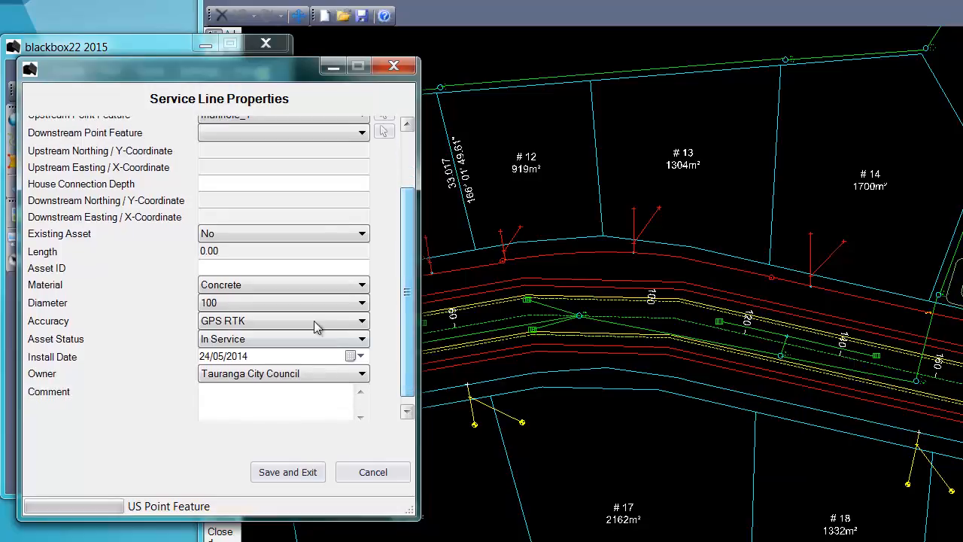
left_click(316, 304)
left_click(260, 331)
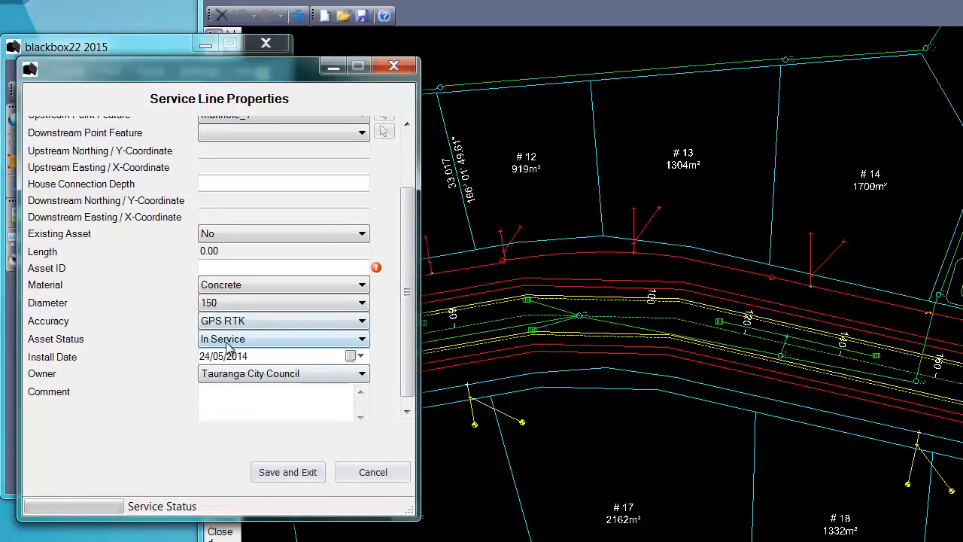
Step: Pick the inlet lines and manhole connection near road chainage 40 from the drawing as stormwater service lines
left_click_drag(411, 316, 412, 245)
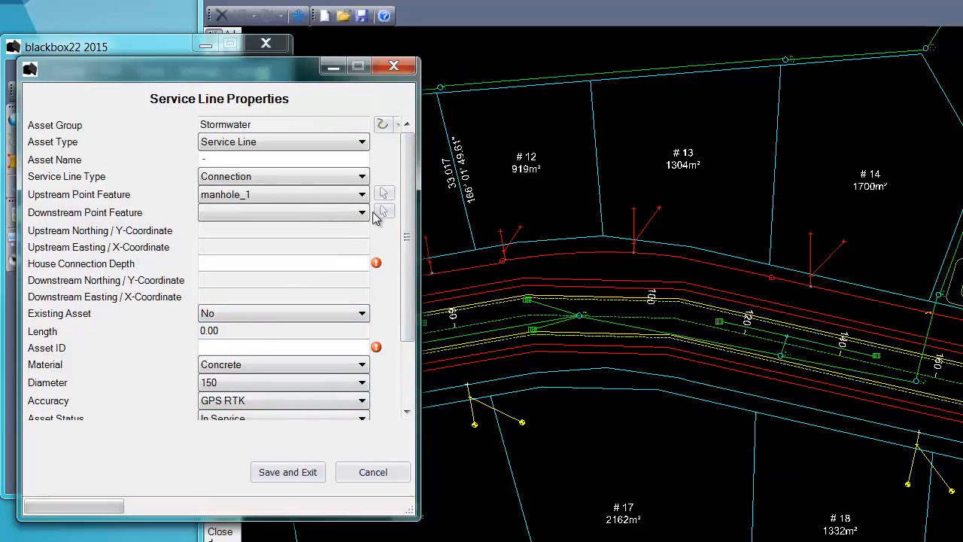
left_click(382, 128)
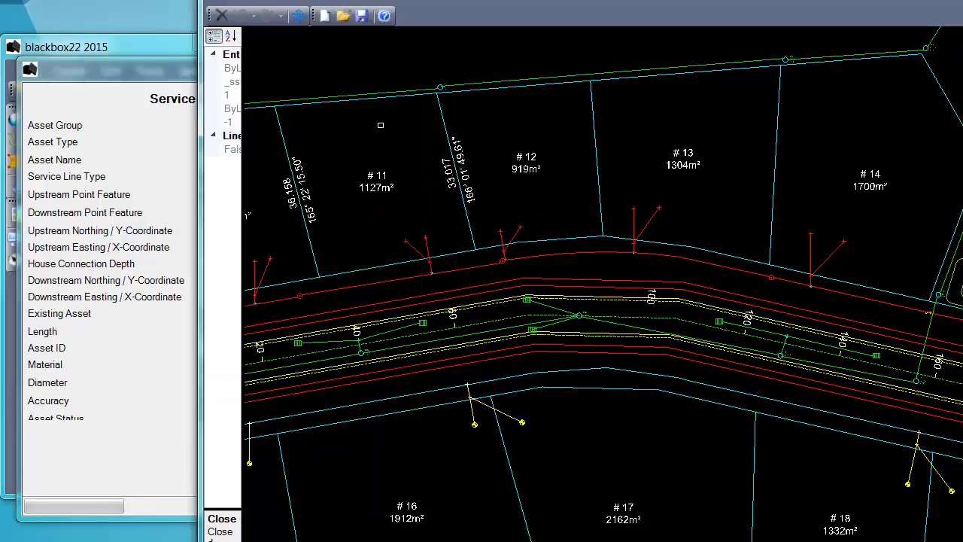
scroll(323, 343, "up", 2)
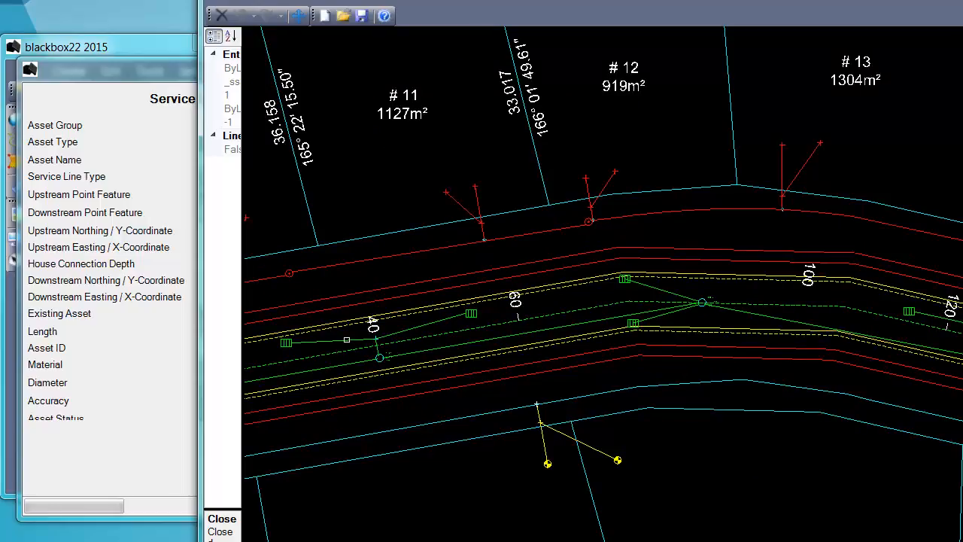
scroll(381, 326, "down", 4)
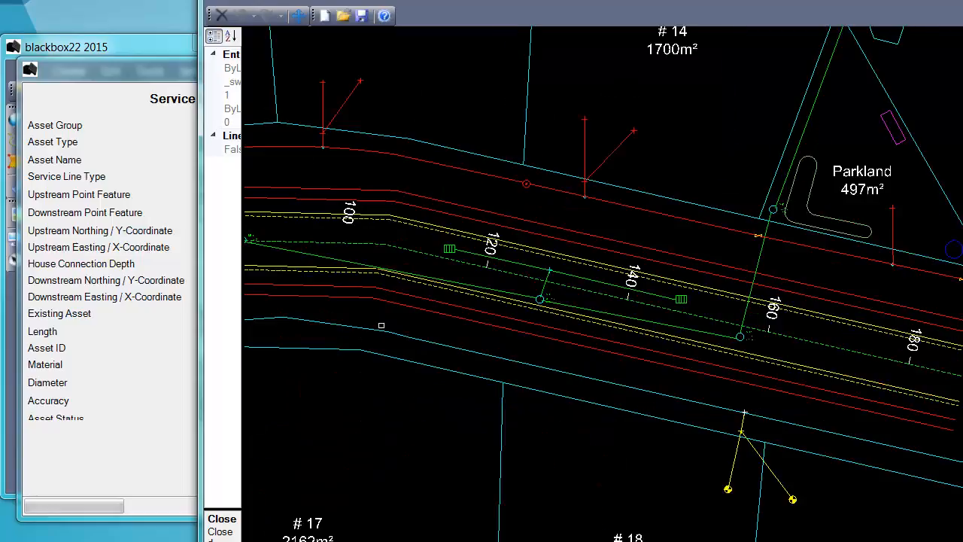
scroll(327, 336, "up", 5)
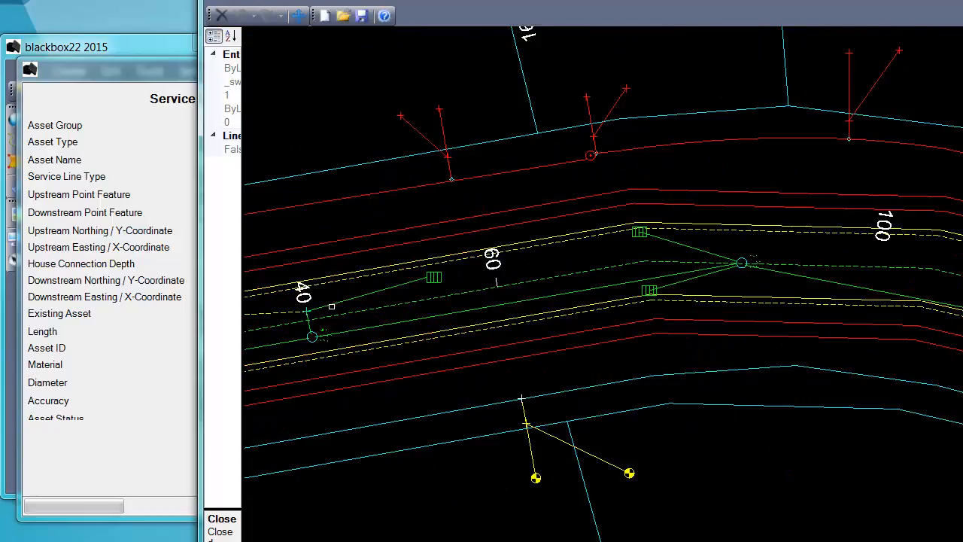
scroll(312, 336, "up", 2)
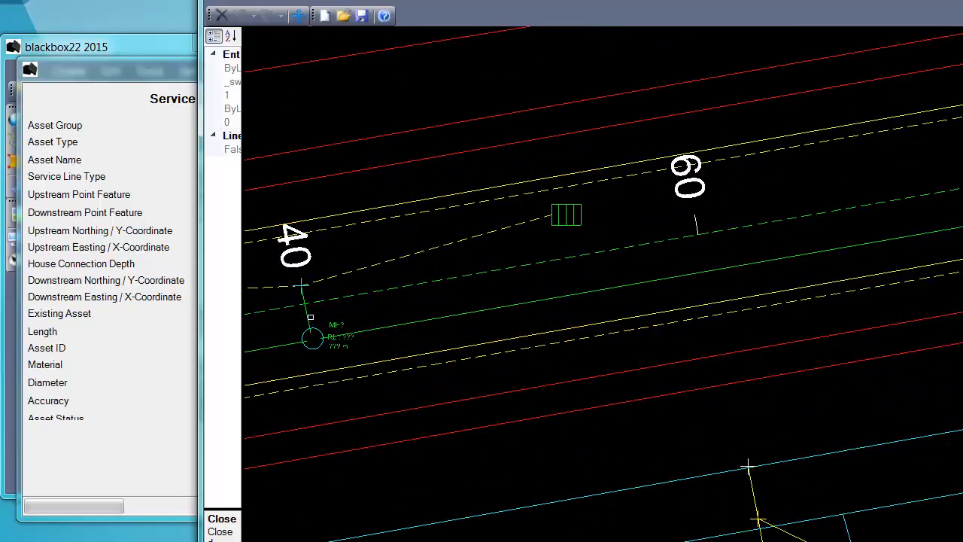
scroll(307, 318, "down", 3)
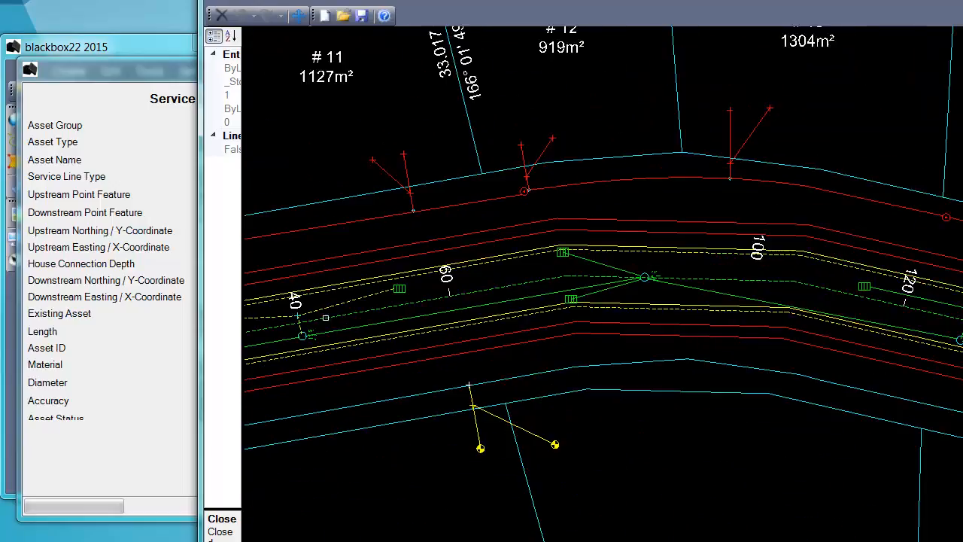
Step: Add the two inlet lines meeting at the manhole between chainages 60 and 100 to the service line selection
scroll(643, 276, "up", 2)
left_click(594, 263)
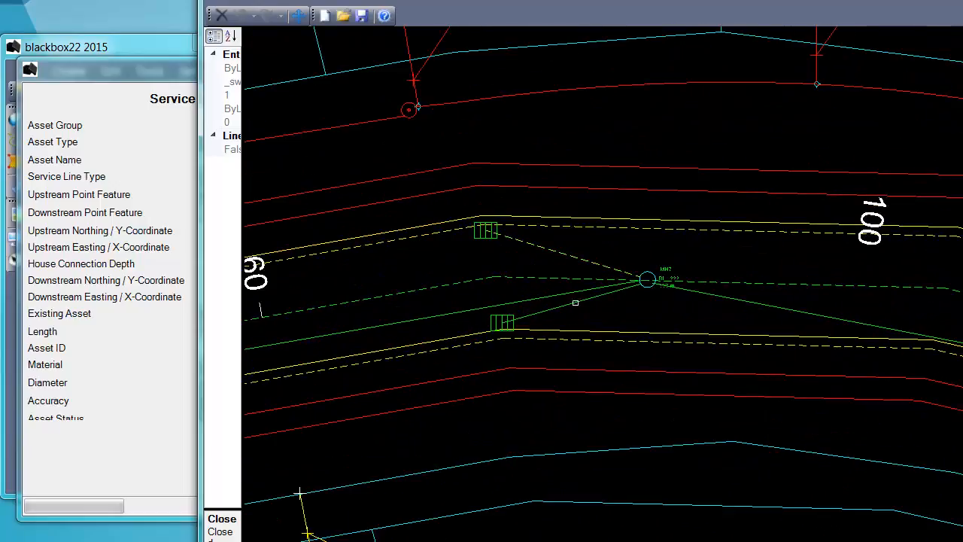
scroll(466, 325, "down", 2)
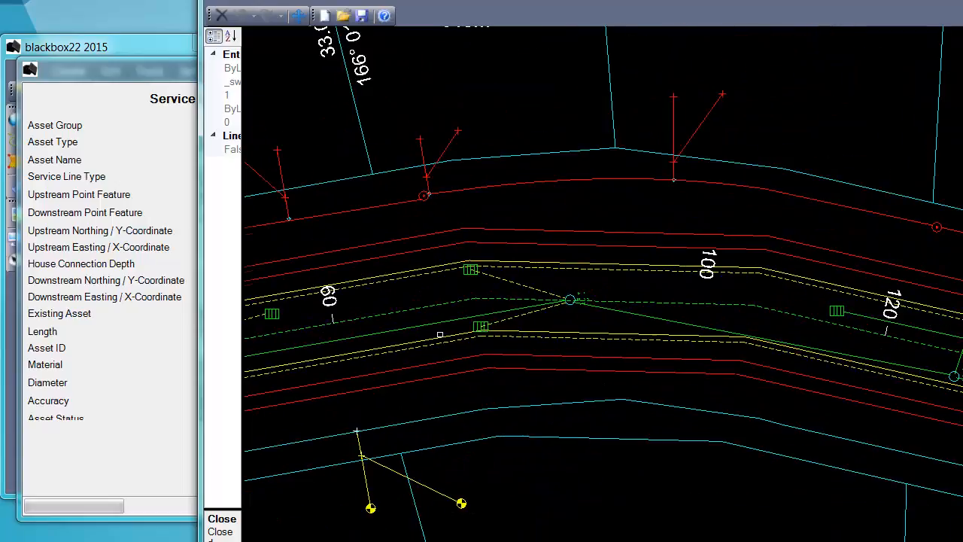
Step: Add the inlet lines and manhole connection between chainages 120 and 140 to the selection and save the stormwater service lines
scroll(569, 336, "down", 1)
scroll(834, 355, "up", 3)
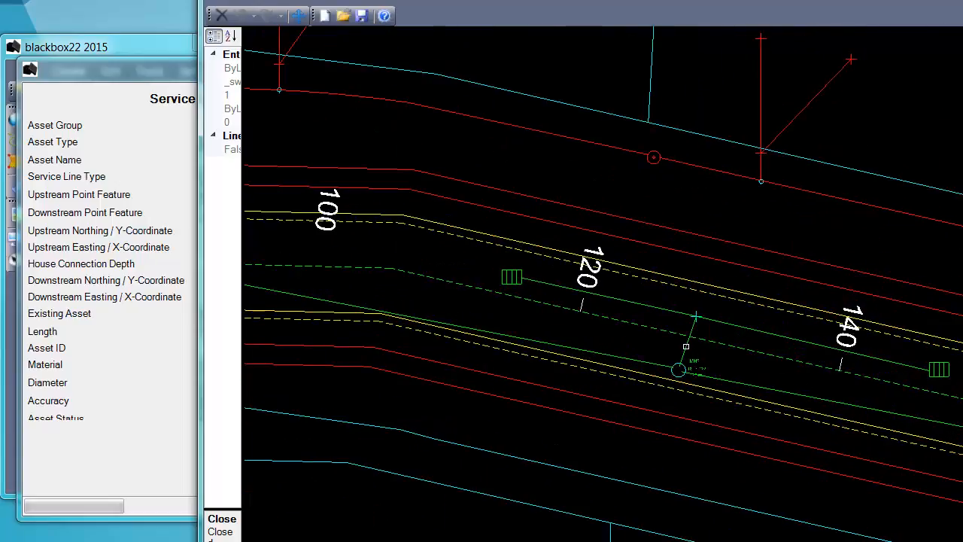
left_click(686, 346)
left_click(680, 309)
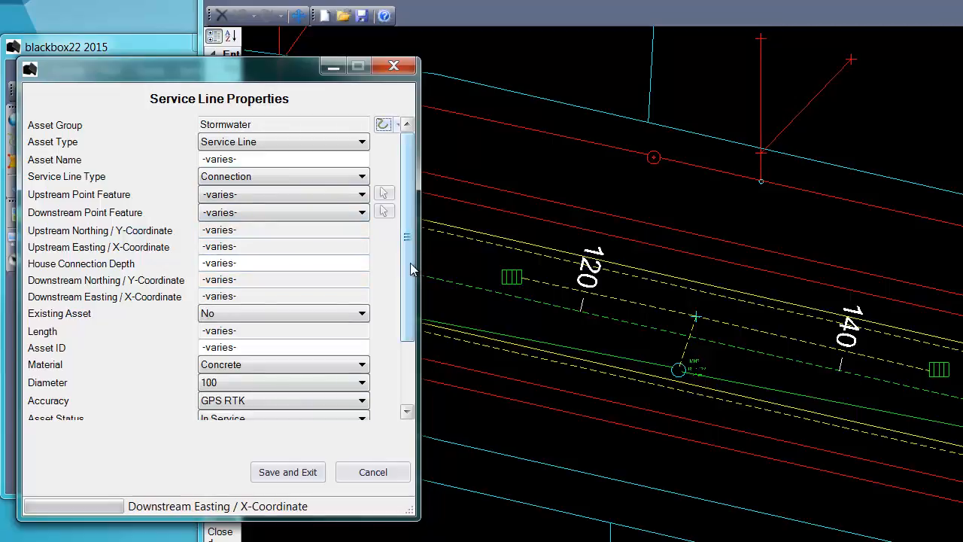
left_click_drag(411, 264, 396, 344)
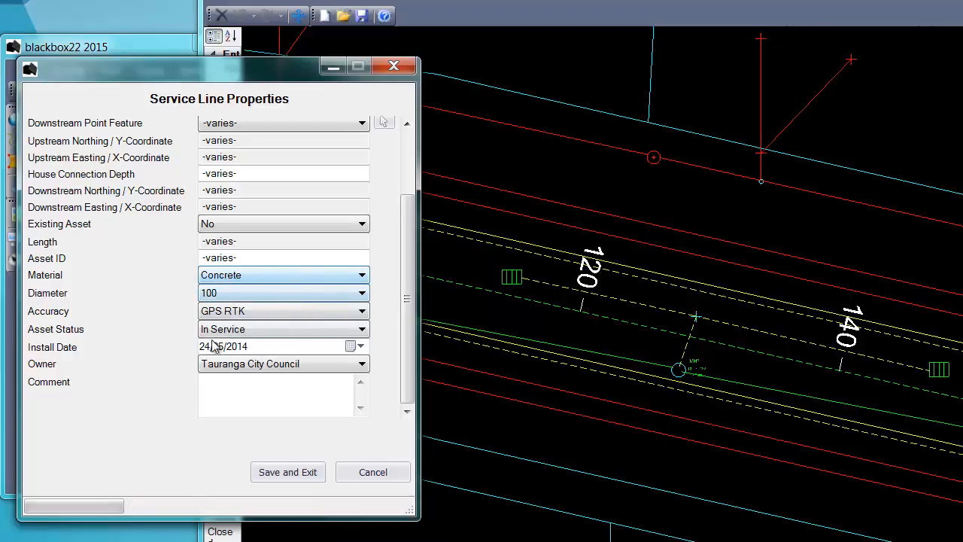
left_click(290, 474)
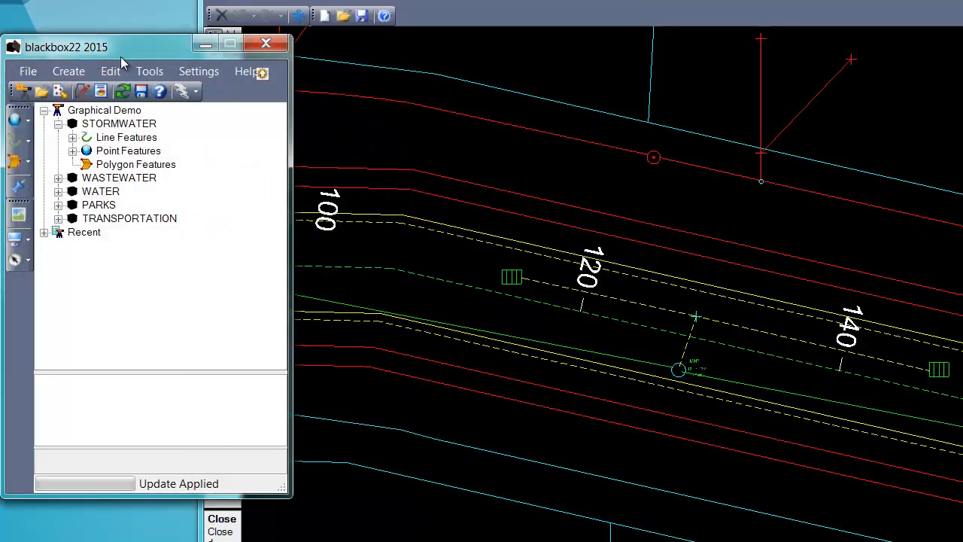
Step: Switch to Drawing1.dwg
left_click(346, 3)
left_click(347, 3)
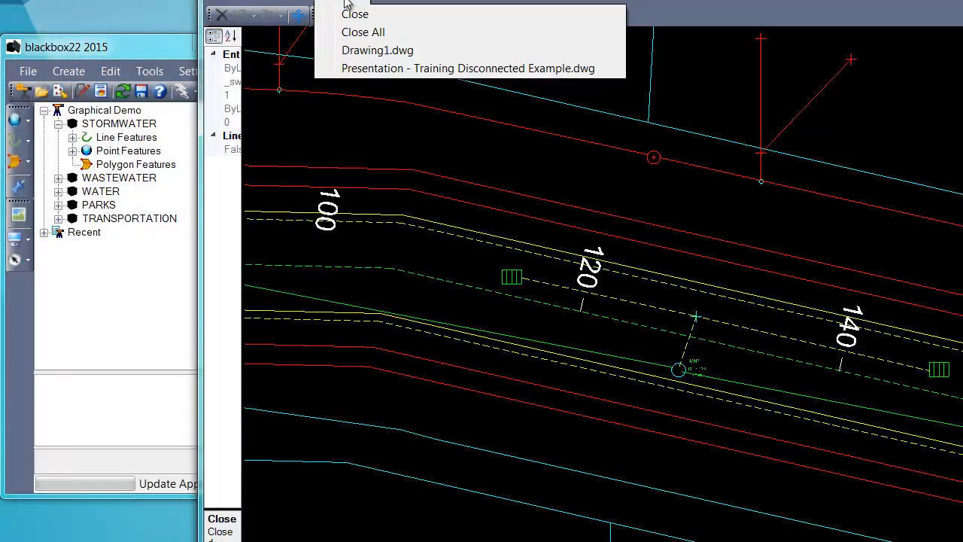
left_click(358, 47)
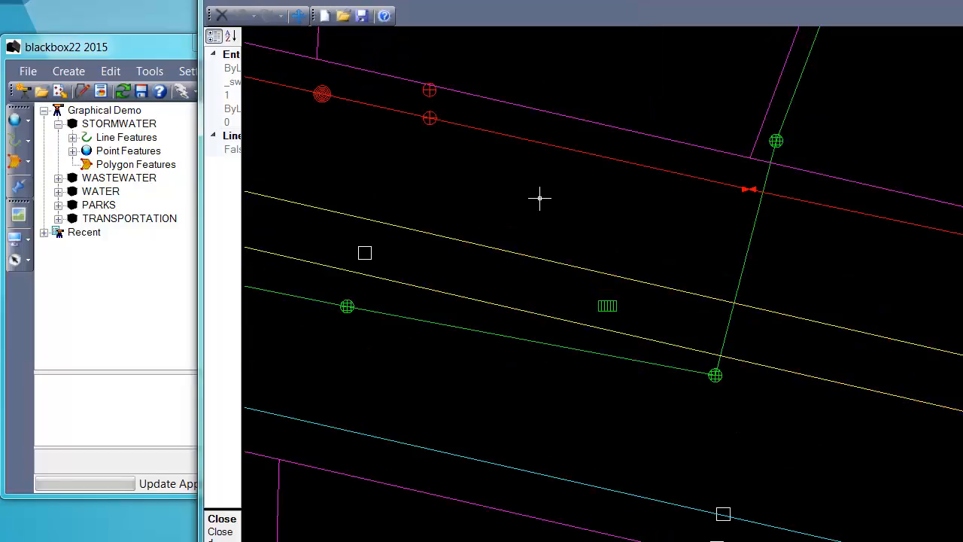
Step: Select the stormwater service lines from inlet_3 - node_1 through inlet_6 - node_2 and open the draw settings for them
left_click(81, 137)
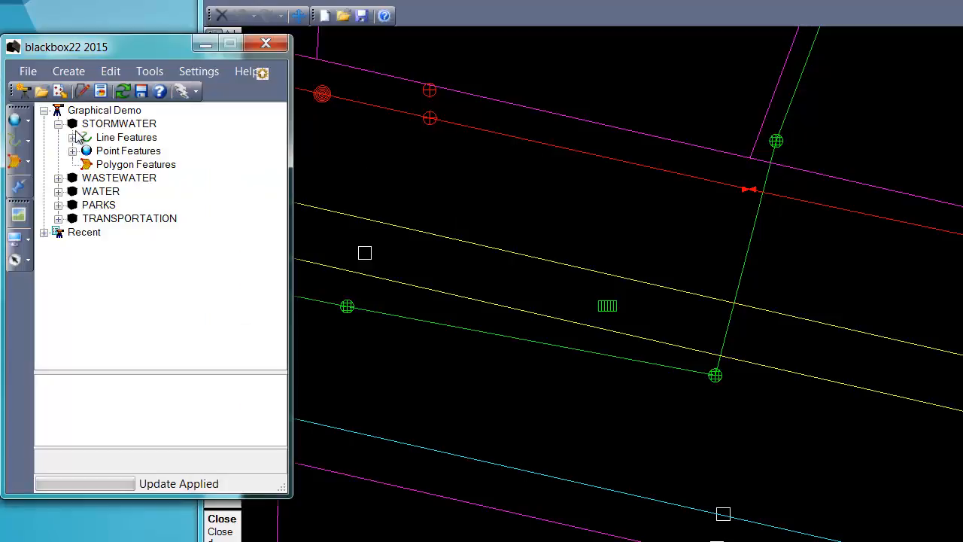
left_click(72, 138)
scroll(92, 211, "down", 3)
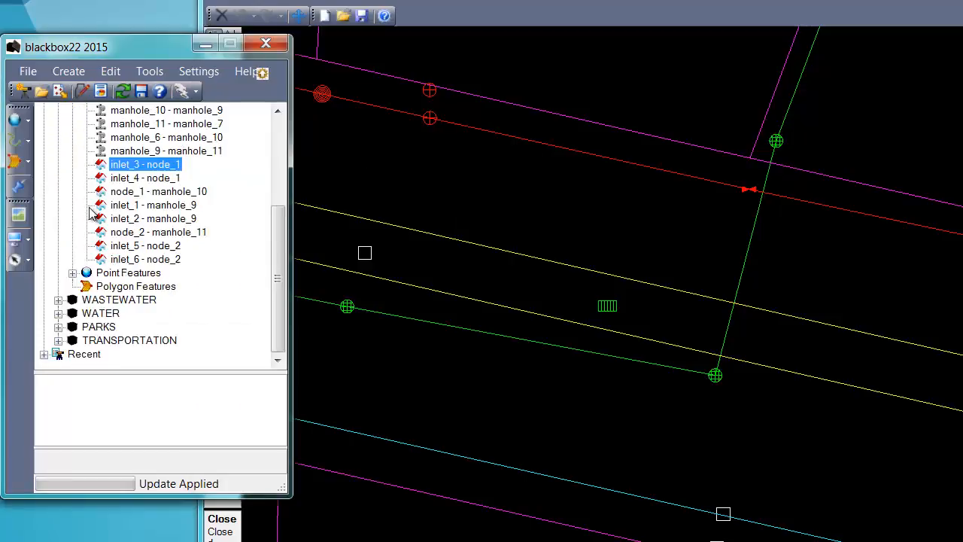
left_click(108, 260, "shift")
right_click(113, 264)
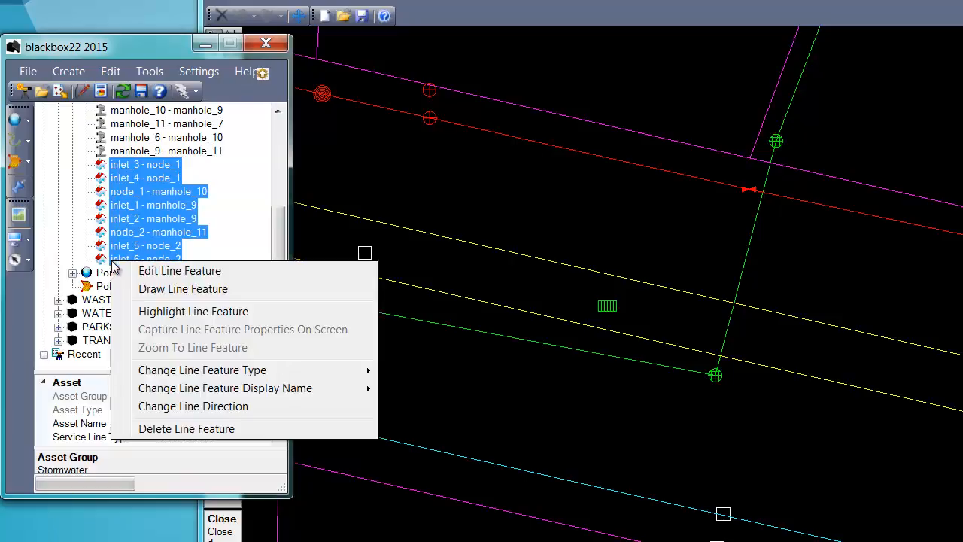
left_click(172, 289)
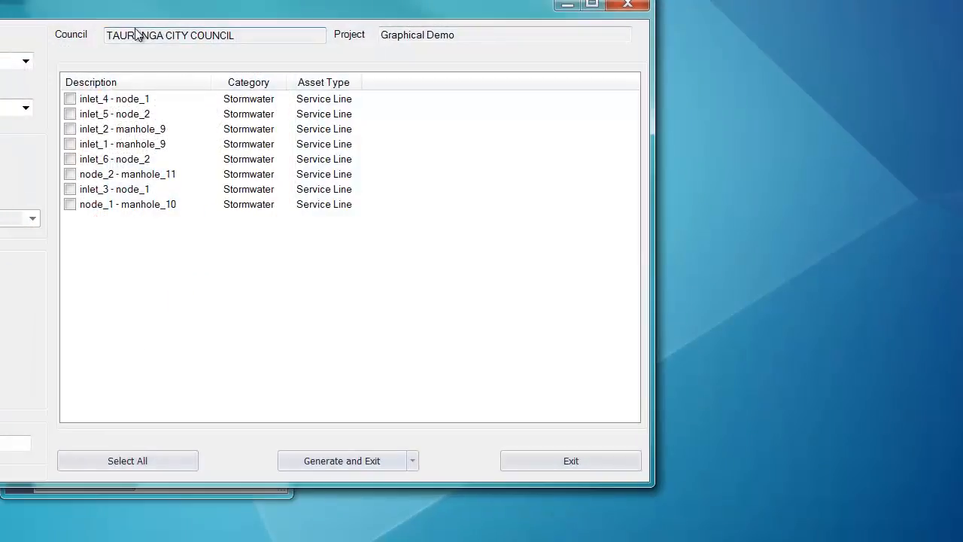
Step: Generate all the listed stormwater service lines in Drawing1.dwg and check them along the road
left_click_drag(148, 9, 183, 13)
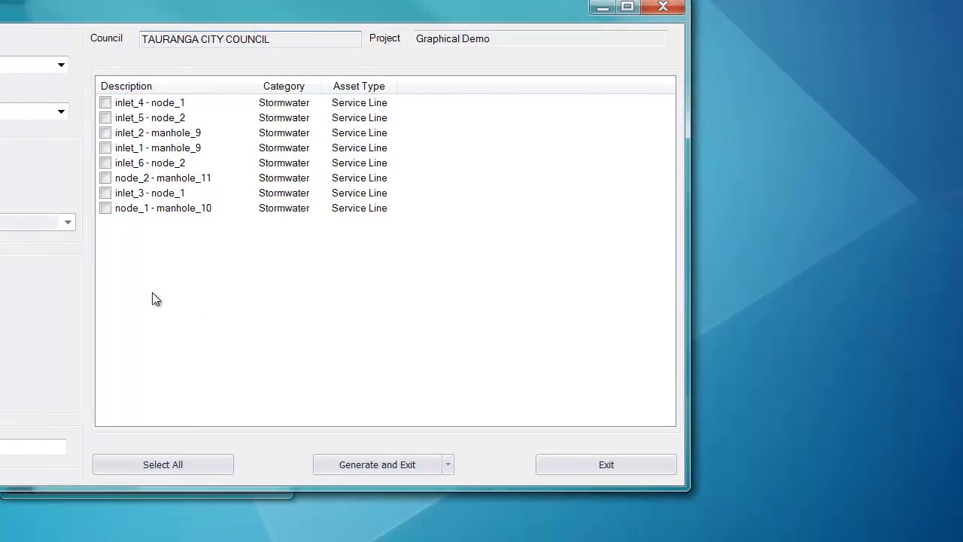
left_click(168, 466)
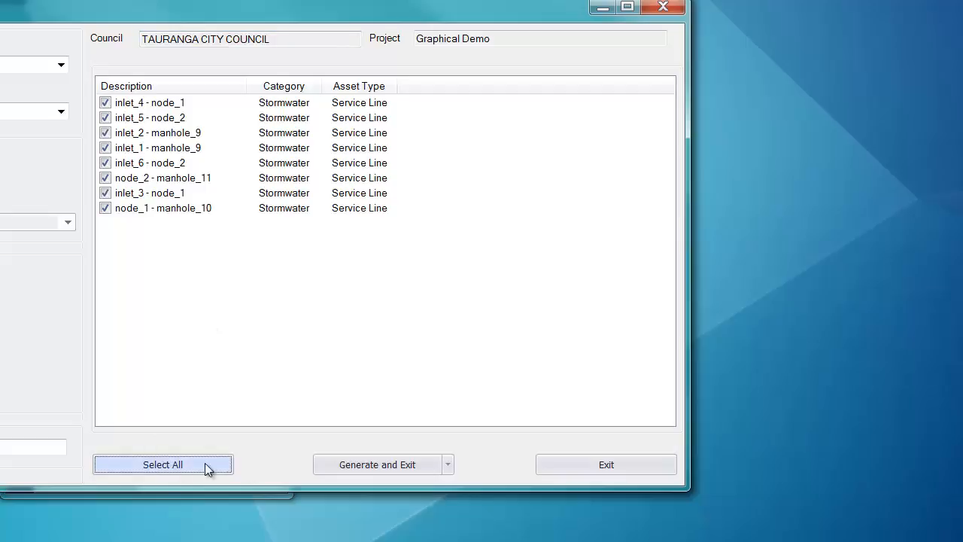
left_click(374, 464)
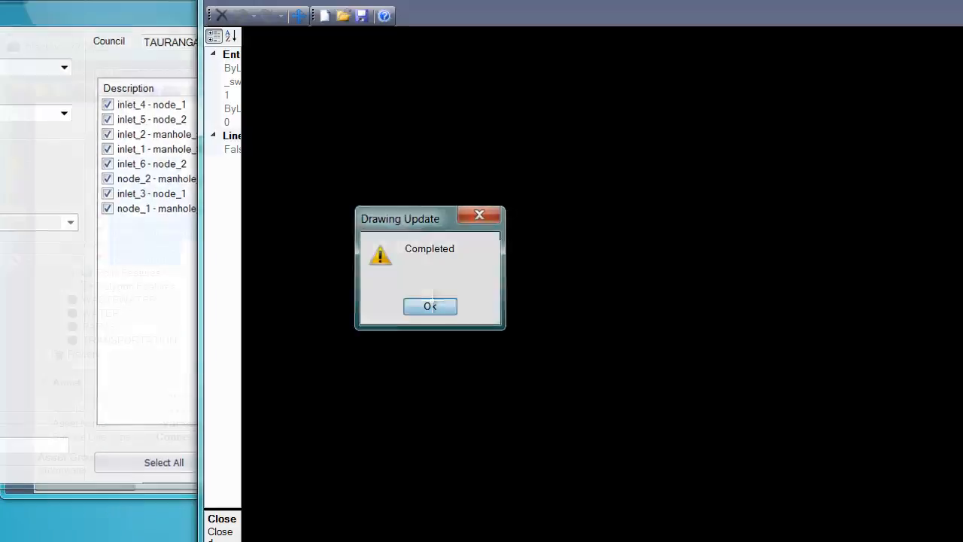
left_click(433, 306)
scroll(481, 312, "down", 20)
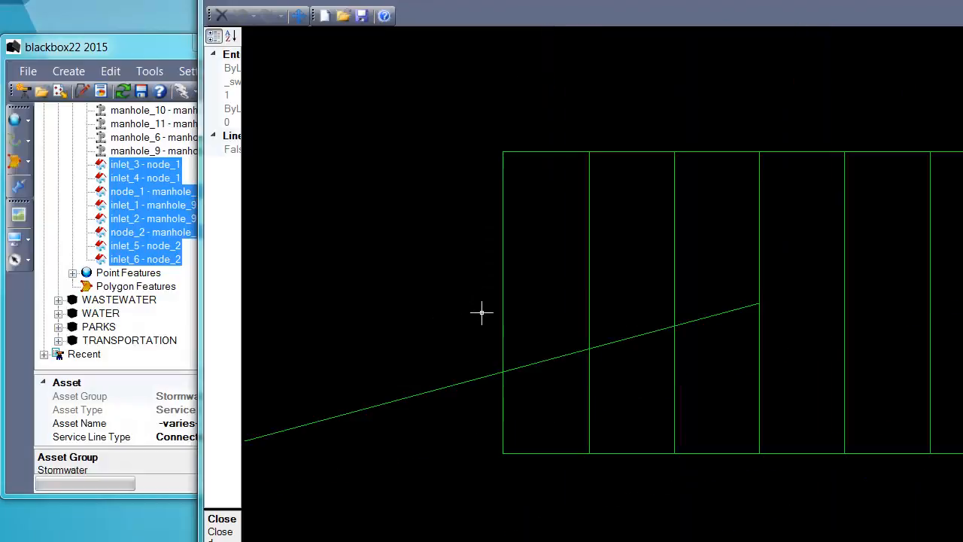
scroll(508, 329, "up", 1)
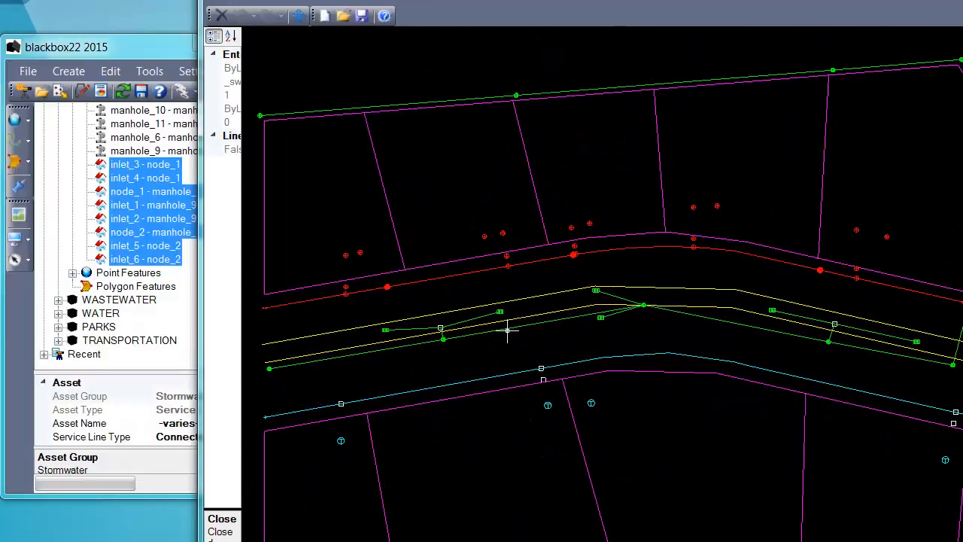
scroll(505, 329, "up", 1)
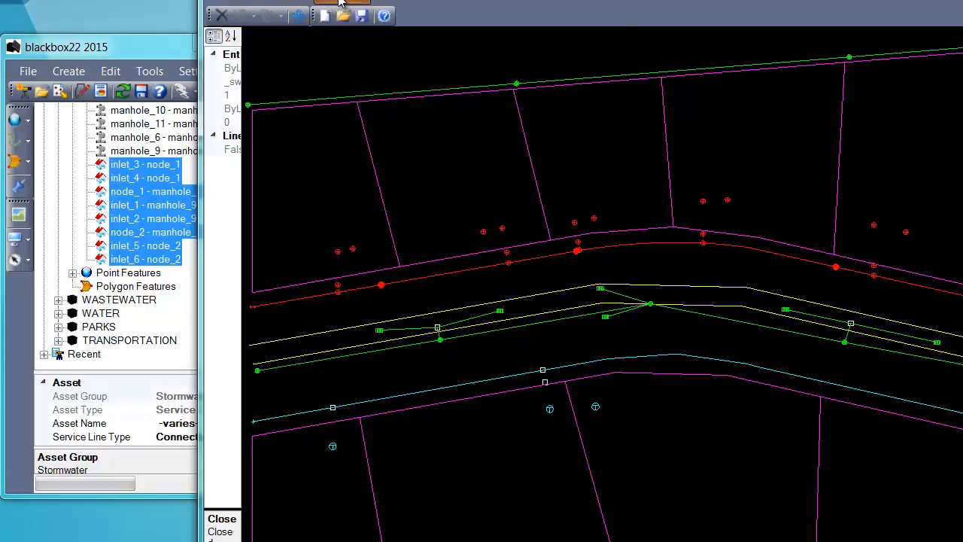
Step: Return to Presentation - Training Disconnected Example.dwg and show the whole road with the lots on both sides
left_click(341, 2)
left_click(356, 68)
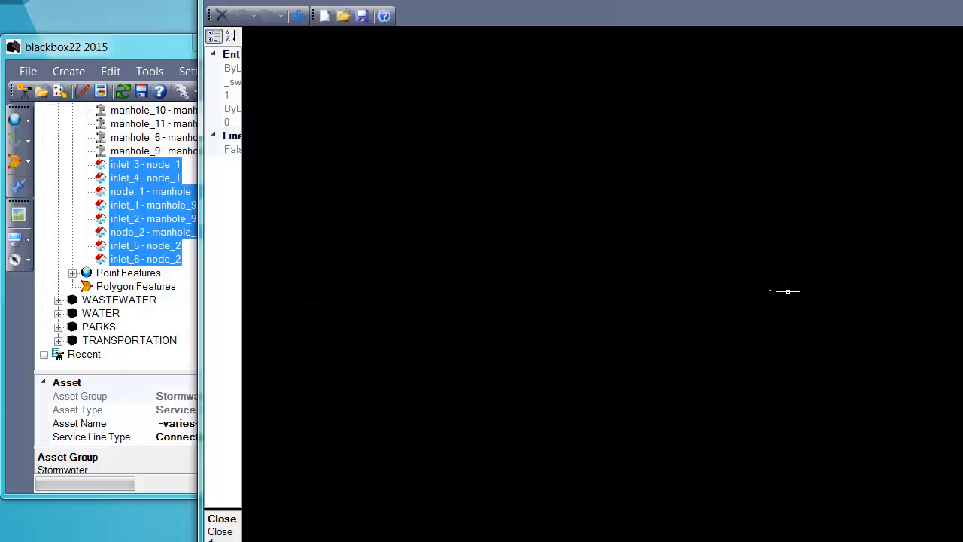
scroll(745, 278, "up", 10)
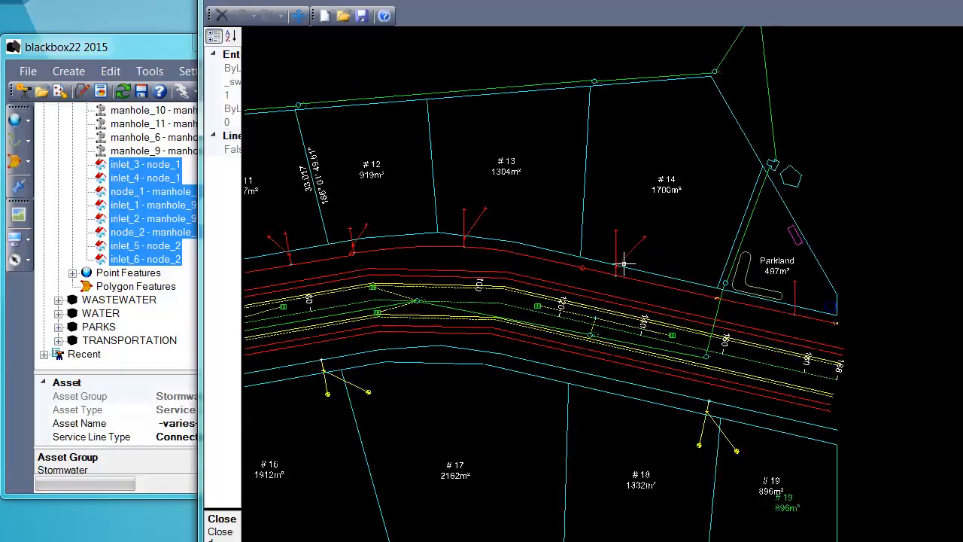
scroll(624, 264, "down", 2)
left_click_drag(322, 294, 387, 299)
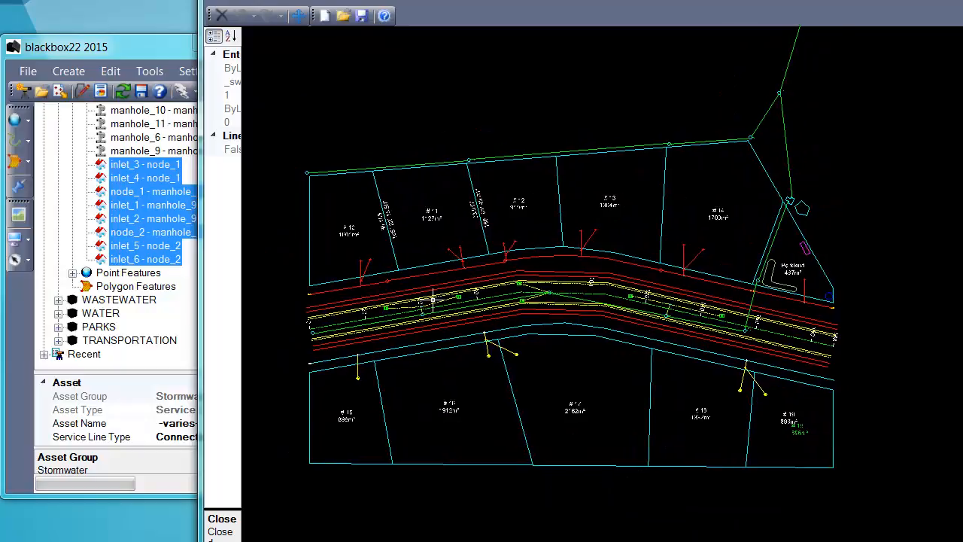
scroll(433, 299, "up", 1)
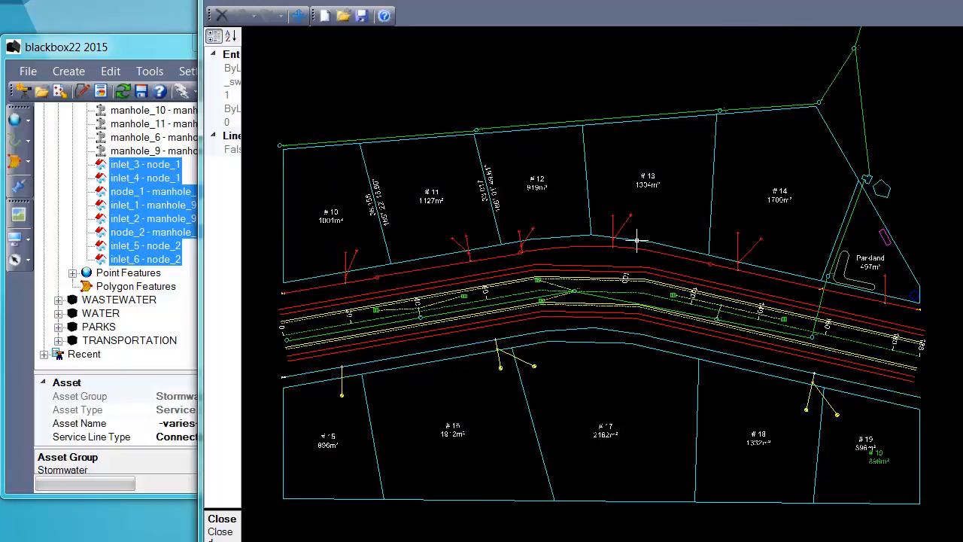
Step: Add a line feature to the WASTEWATER category with the asset type Service Line
left_click(83, 45)
scroll(83, 151, "up", 5)
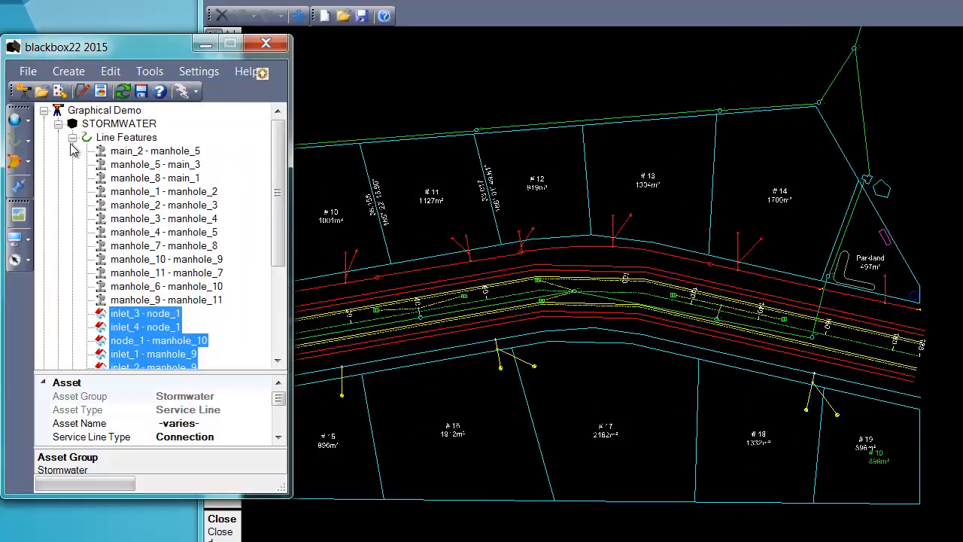
left_click(72, 137)
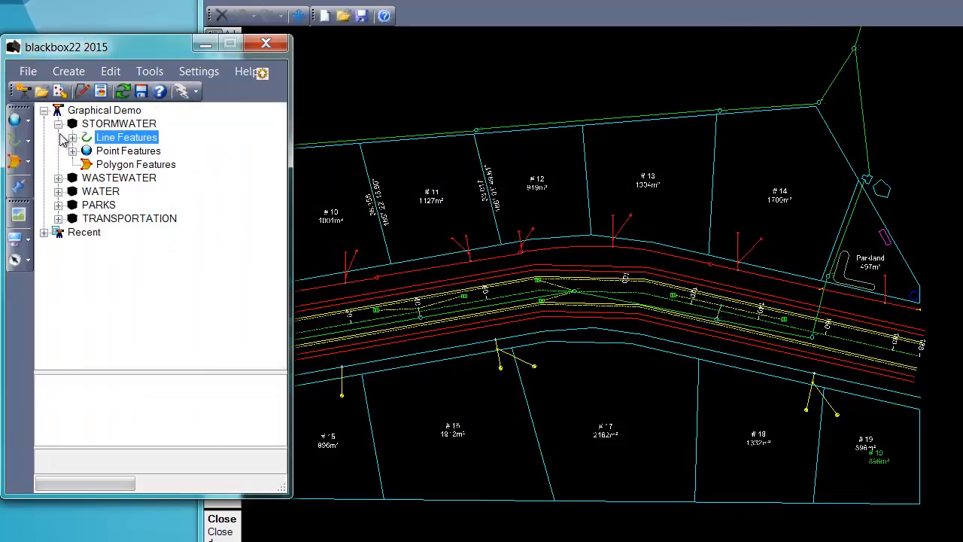
left_click(58, 177)
right_click(117, 191)
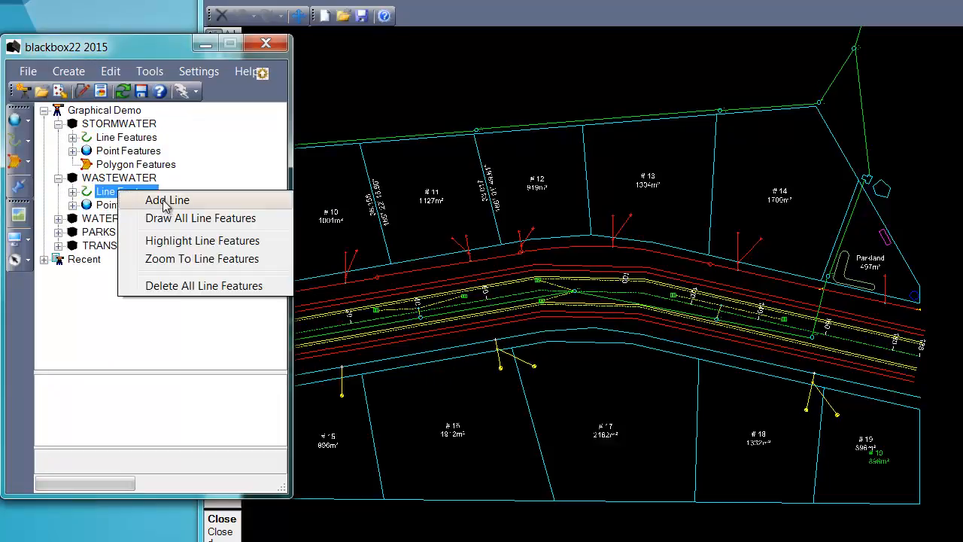
left_click(169, 202)
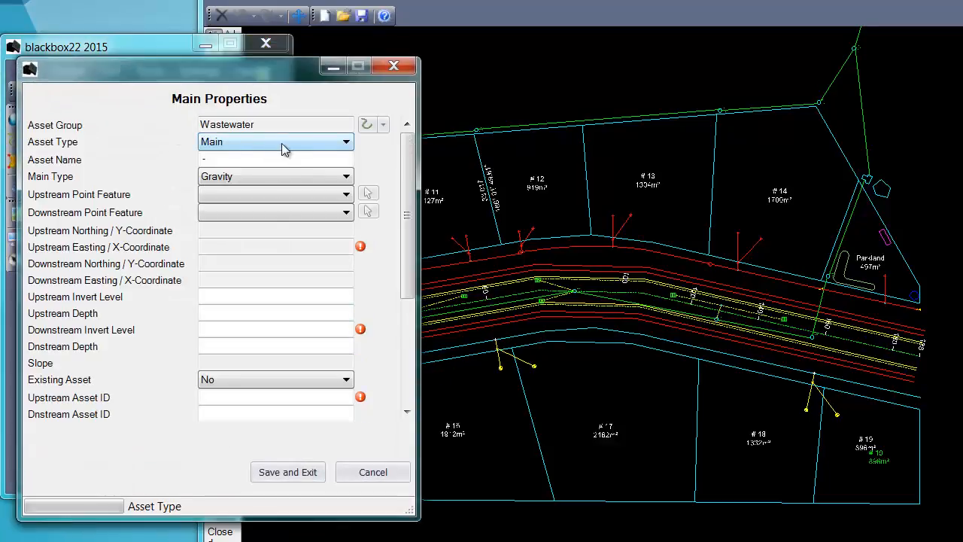
left_click(338, 143)
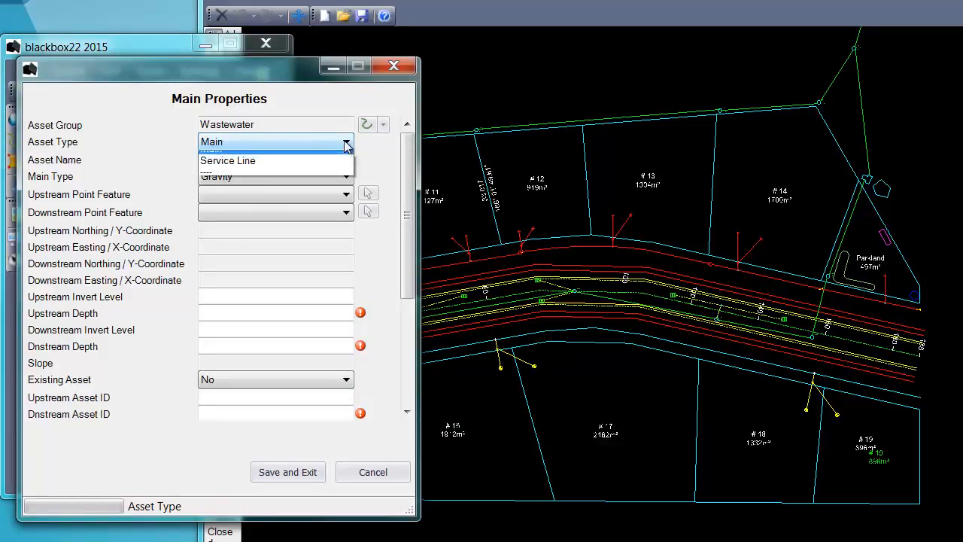
left_click(268, 170)
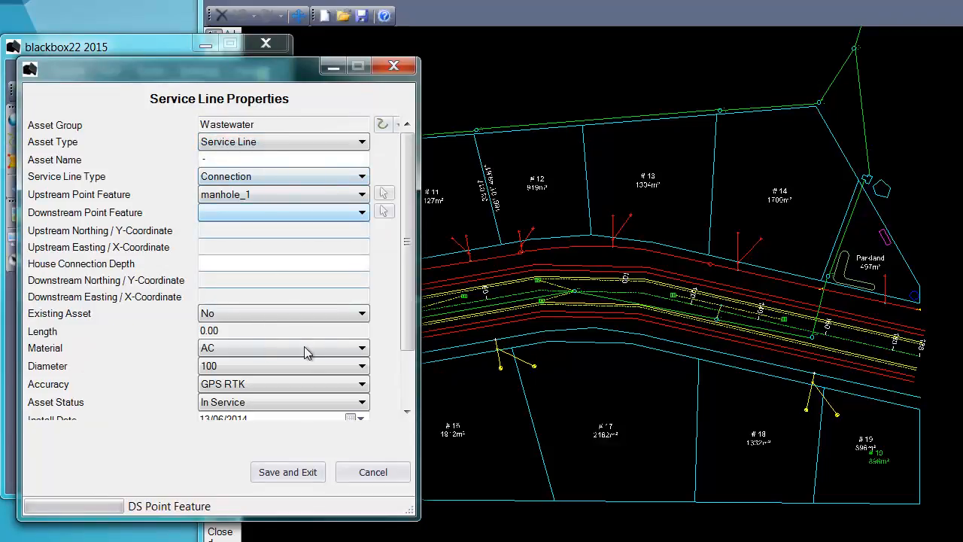
Step: Pick all the wastewater service lines on the drawing, from lot #10 to the Parkland, for the Connection type service line feature
left_click_drag(410, 307, 415, 275)
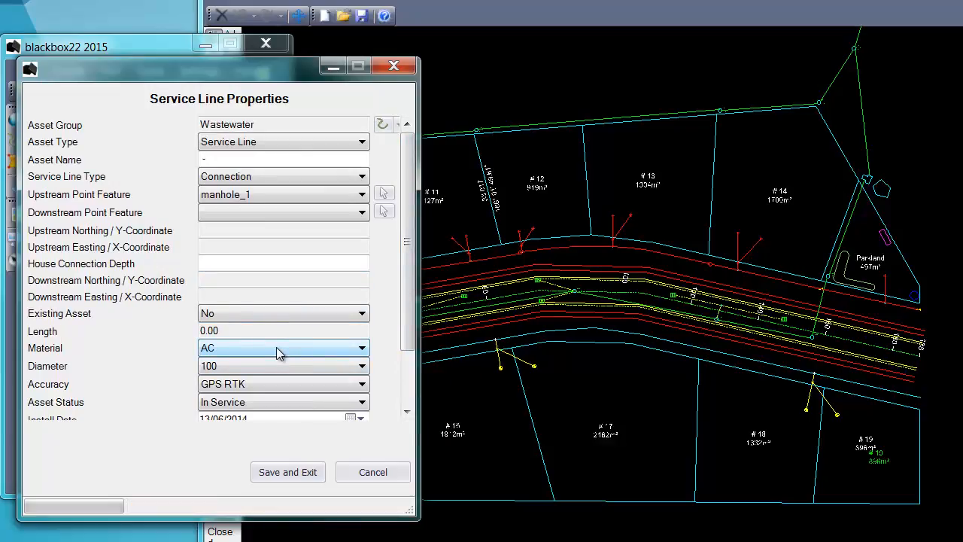
left_click(383, 125)
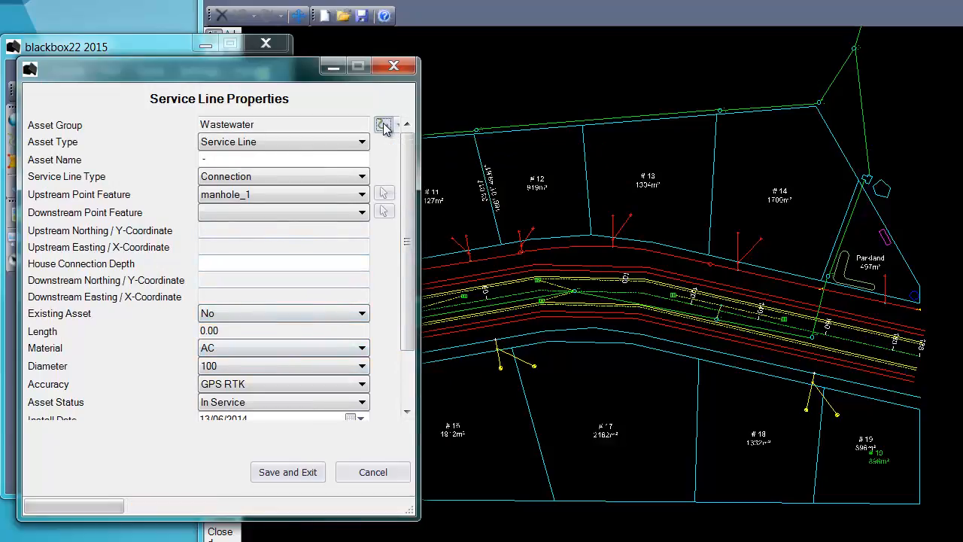
scroll(353, 269, "up", 5)
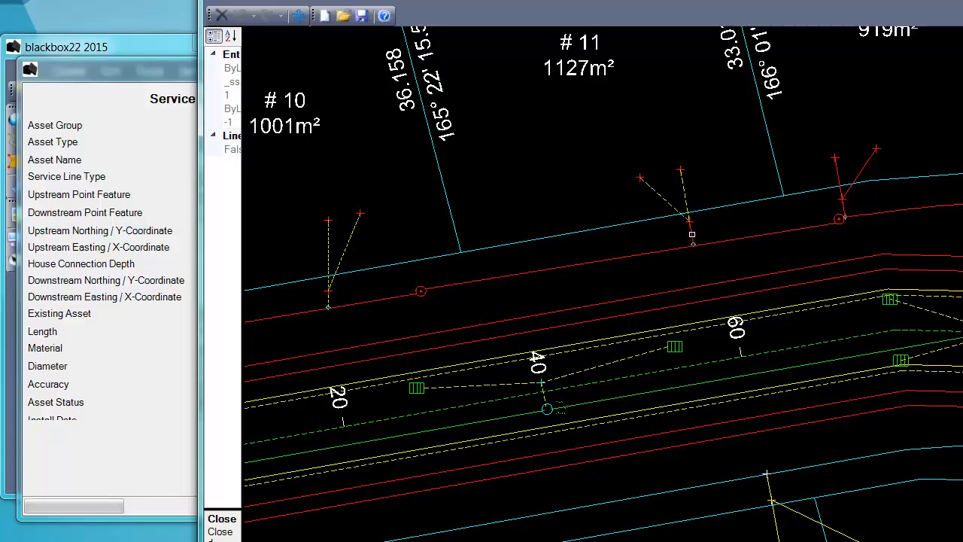
scroll(535, 196, "down", 2)
scroll(432, 207, "down", 3)
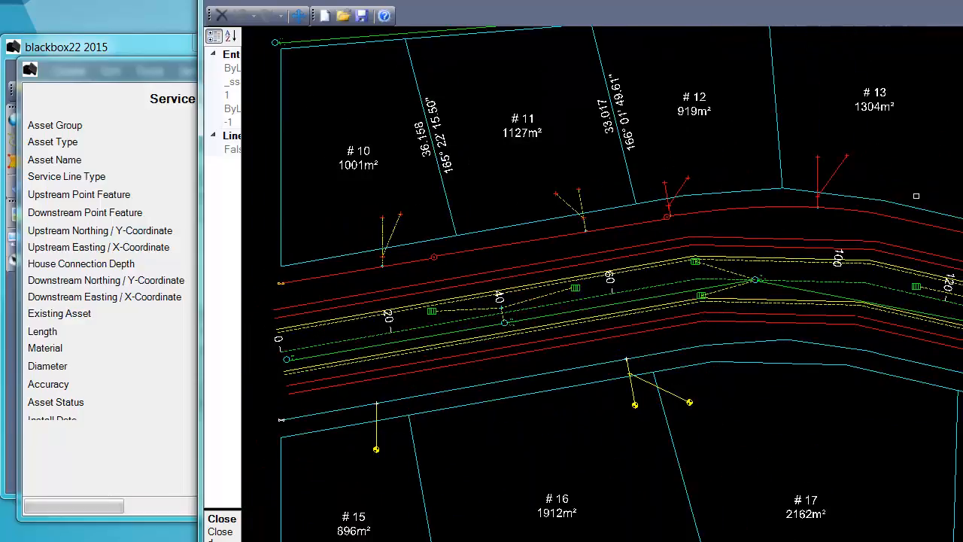
scroll(937, 203, "up", 3)
scroll(661, 202, "up", 1)
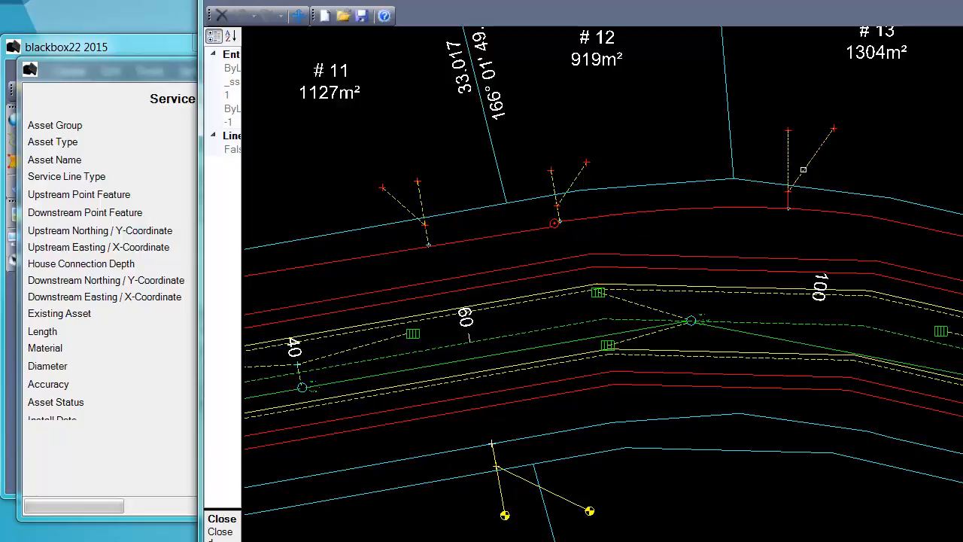
scroll(706, 200, "down", 5)
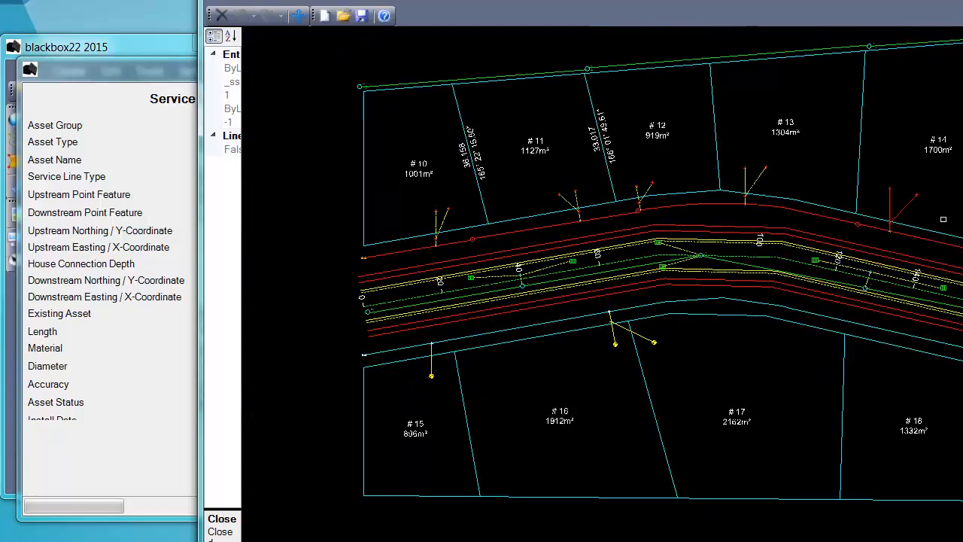
scroll(960, 260, "up", 6)
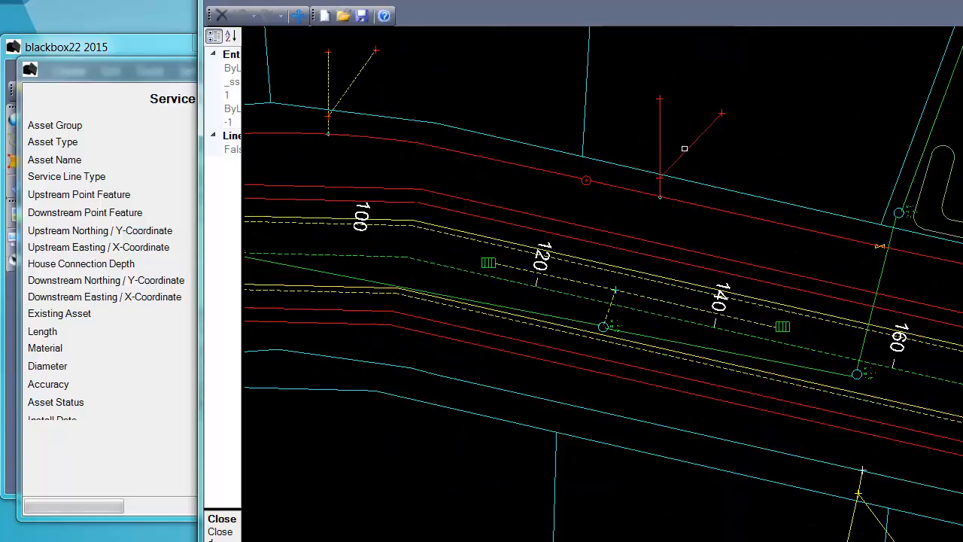
left_click(686, 150)
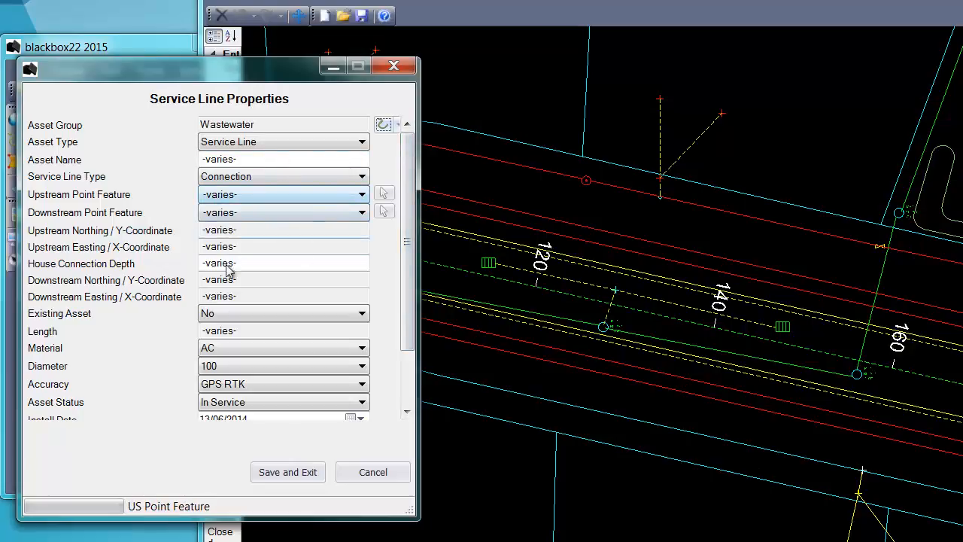
Step: Review the shared properties of the picked wastewater service lines and save them to the project
scroll(405, 367, "down", 4)
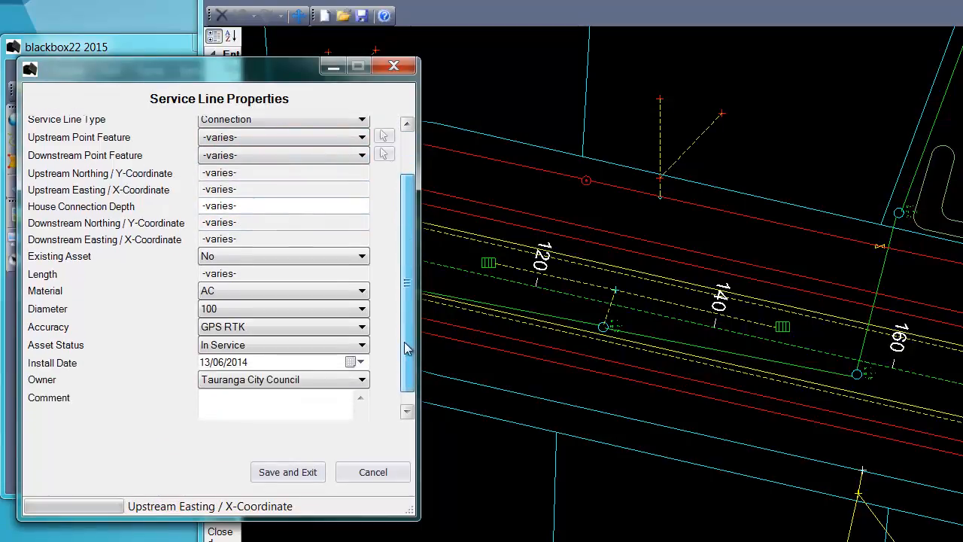
scroll(405, 367, "up", 3)
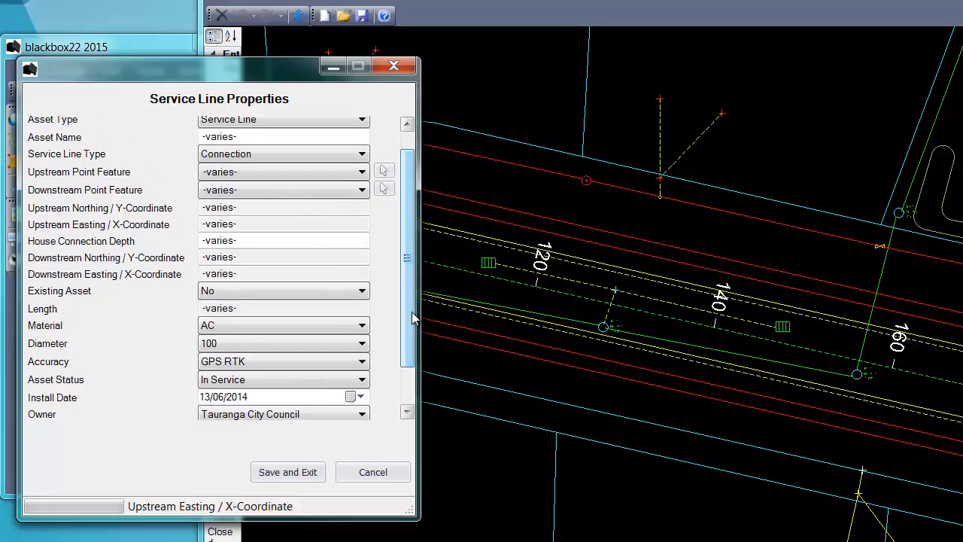
left_click(292, 474)
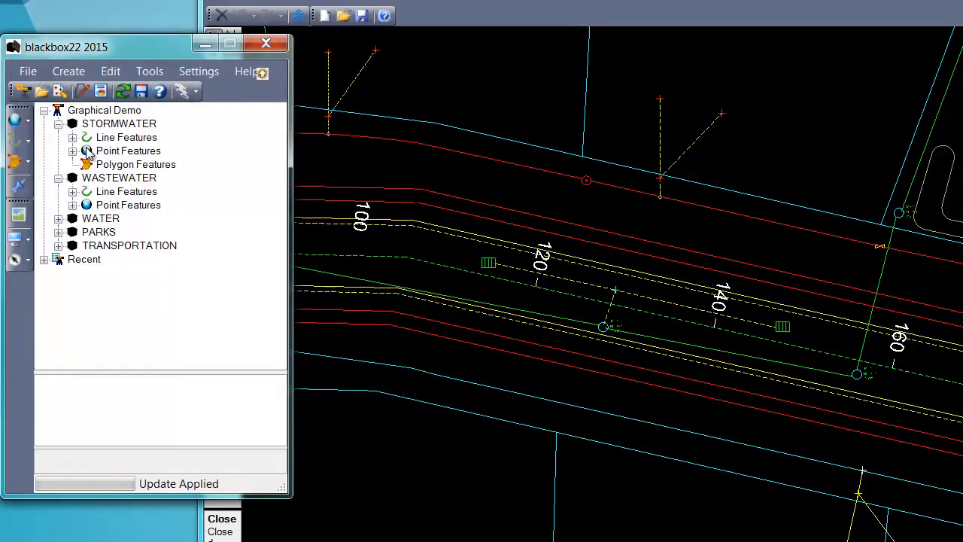
Step: List the WASTEWATER line features in the Graphical Demo project and switch to Drawing1.dwg
left_click(72, 194)
scroll(111, 221, "down", 3)
scroll(113, 224, "up", 3)
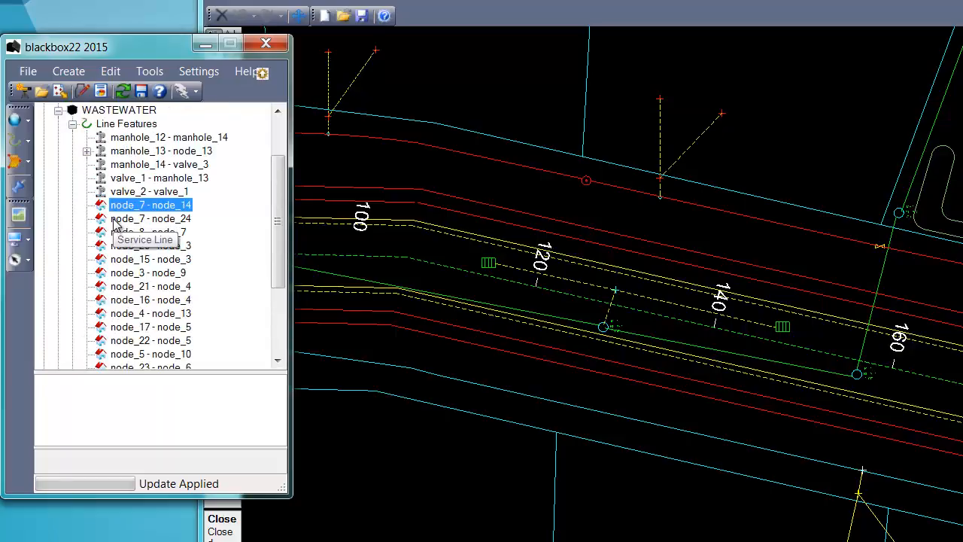
left_click(345, 4)
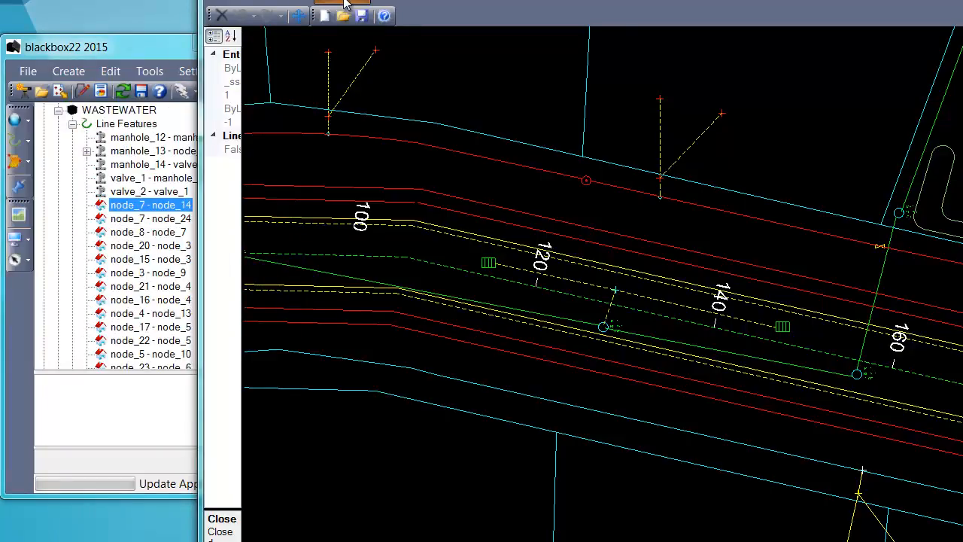
left_click(357, 48)
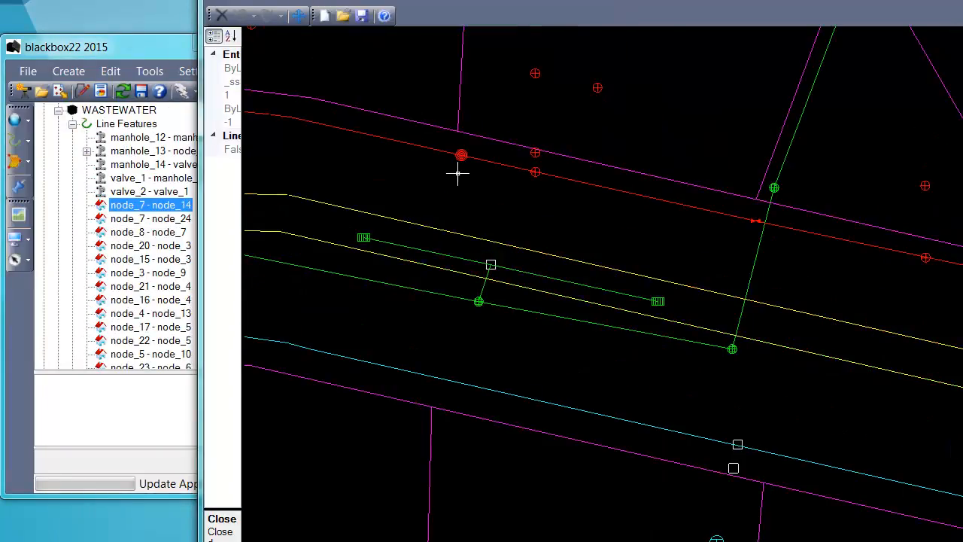
Step: Select the wastewater service lines from node_7 - node_14 through node_19 - node_12 and open the draw settings for them
left_click(95, 128)
scroll(132, 248, "down", 3)
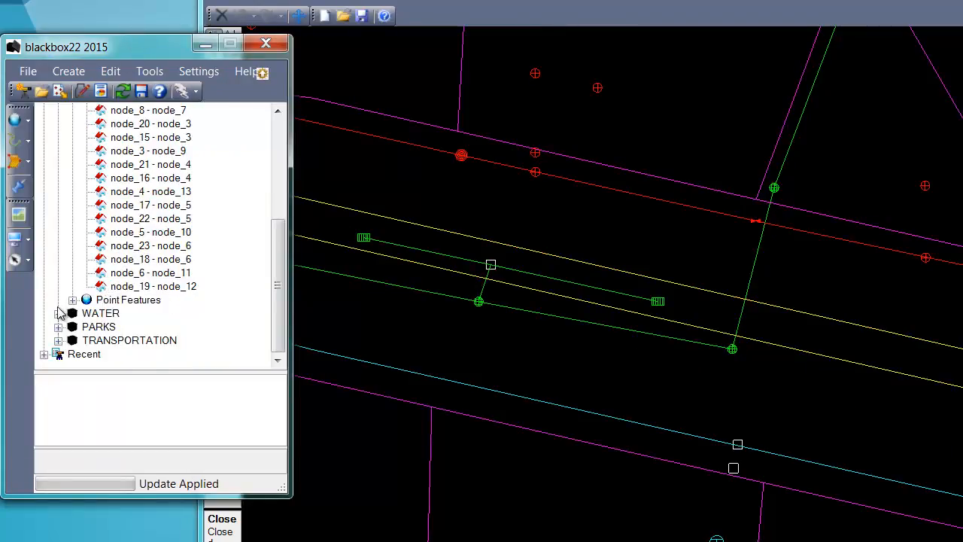
left_click(103, 291)
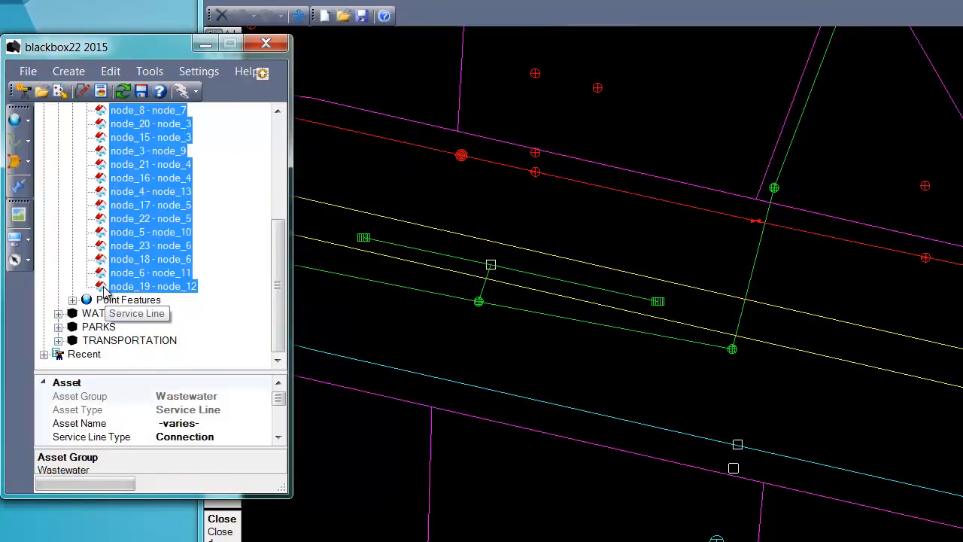
right_click(108, 292)
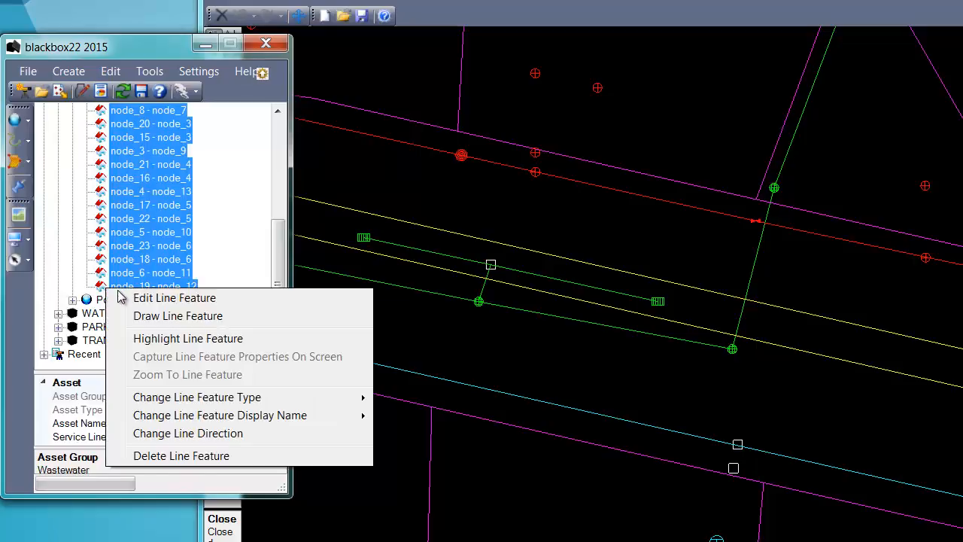
left_click(187, 317)
Step: Generate all the listed wastewater service lines in Drawing1.dwg and check them along the lots and road
left_click_drag(197, 0, 288, 2)
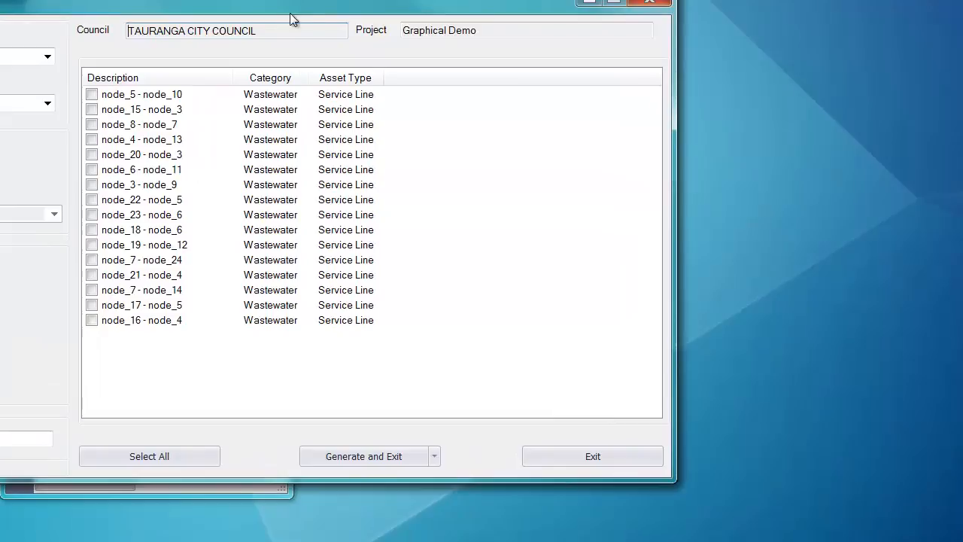
left_click(159, 457)
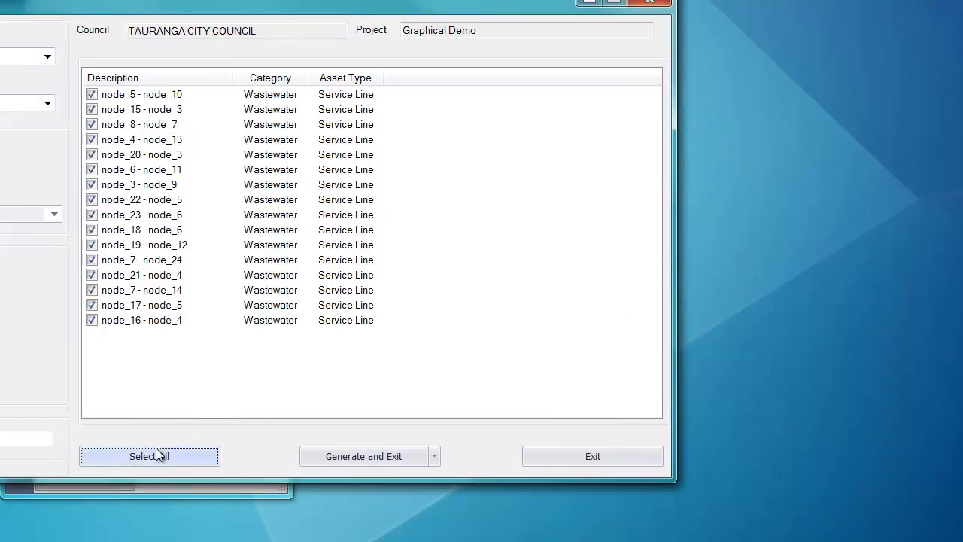
left_click(340, 459)
left_click(430, 306)
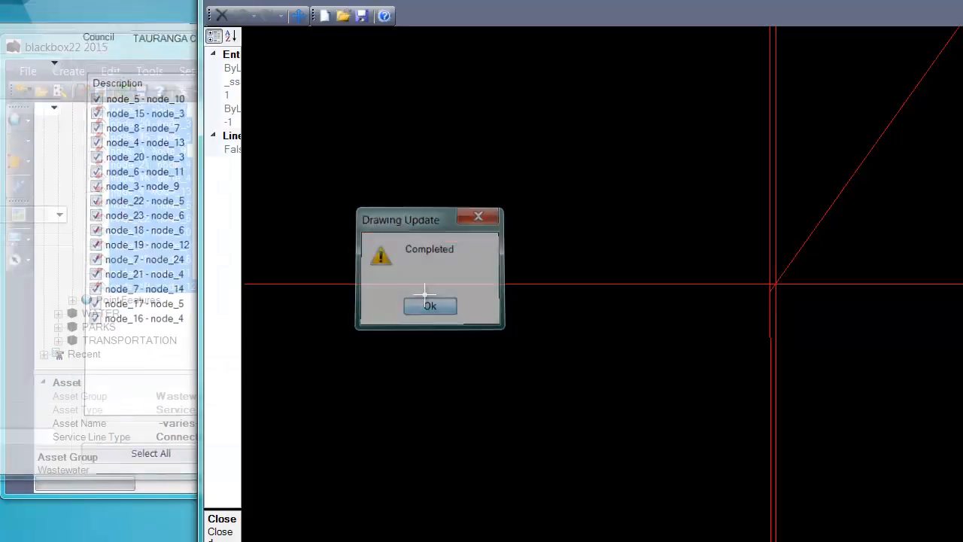
scroll(512, 264, "down", 12)
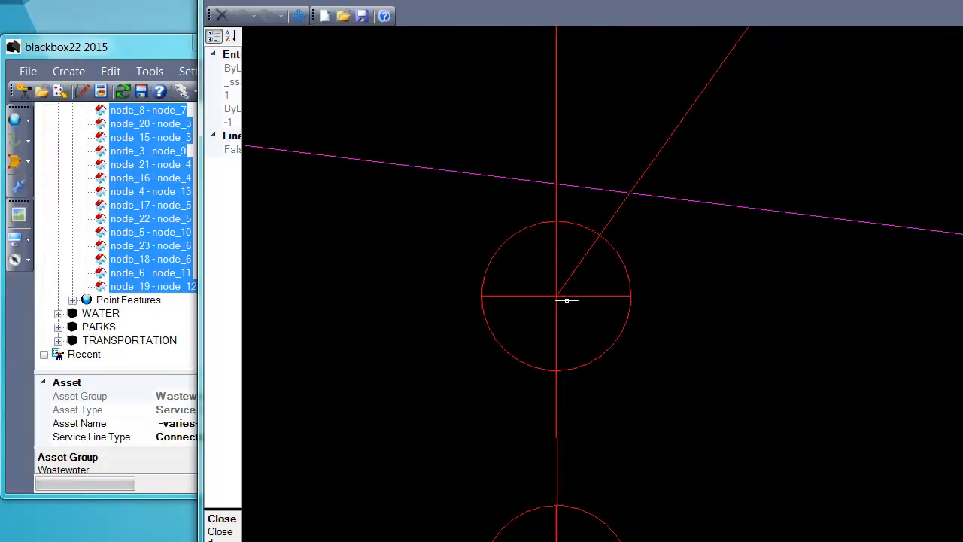
scroll(519, 296, "down", 4)
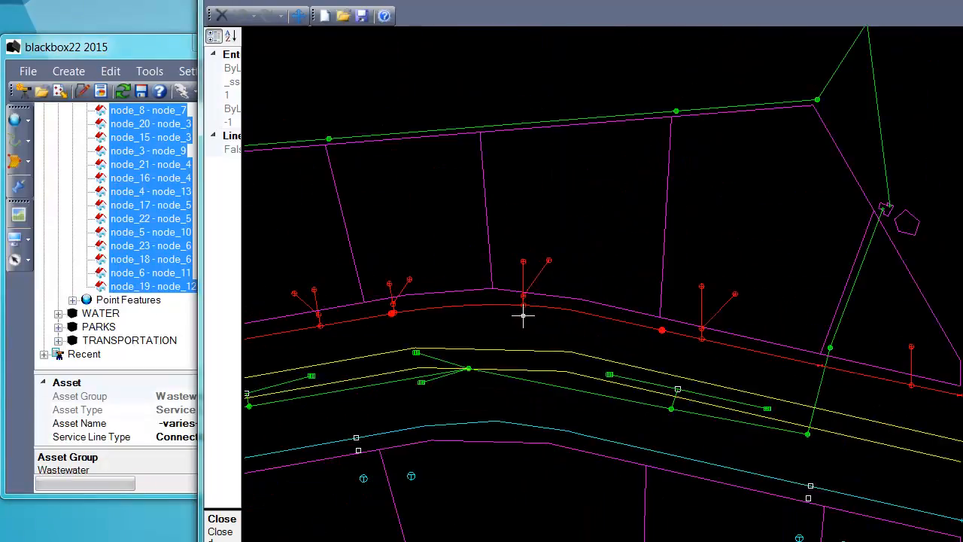
scroll(602, 278, "up", 2)
left_click_drag(652, 257, 738, 235)
scroll(734, 235, "down", 1)
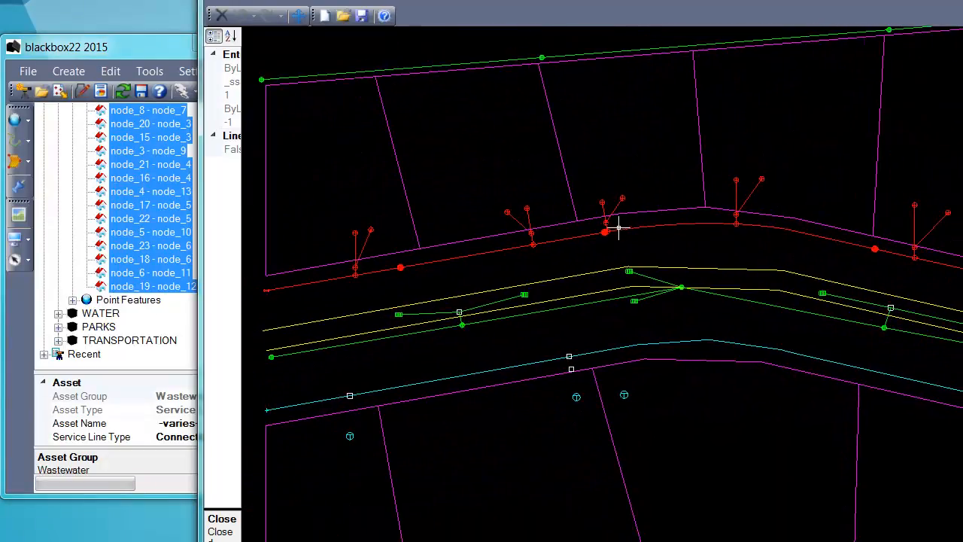